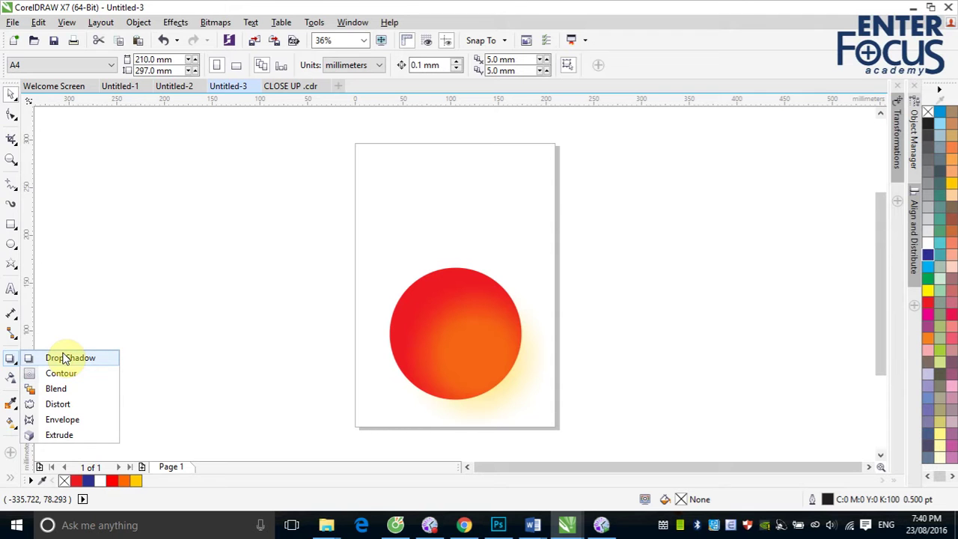
- Delete the red circle together with its orange and yellow glow, leaving the page empty
{"action": "left_click", "coordinate": [11, 184]}
{"action": "left_click", "coordinate": [347, 230]}
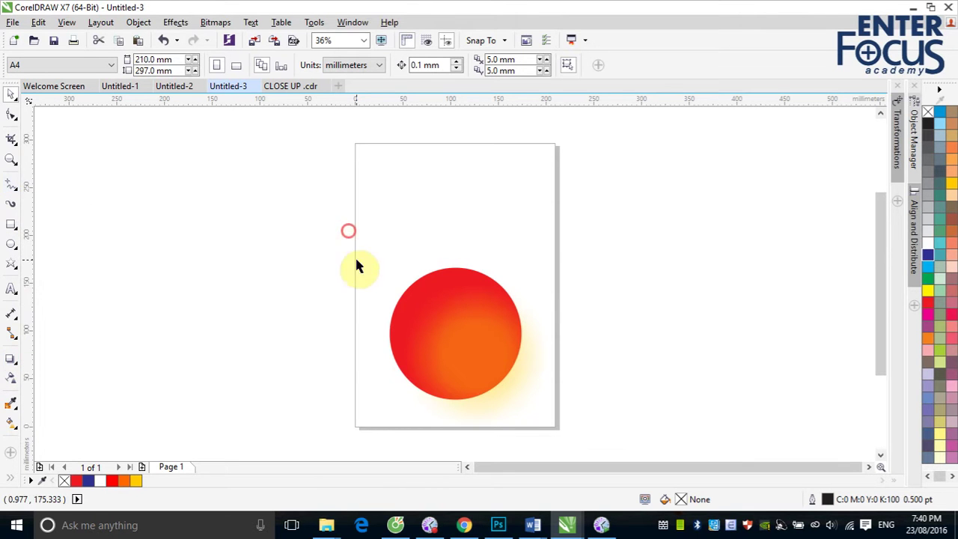
{"action": "left_click_drag", "start_coordinate": [356, 266], "coordinate": [713, 464]}
{"action": "left_click_drag", "start_coordinate": [461, 349], "coordinate": [763, 370]}
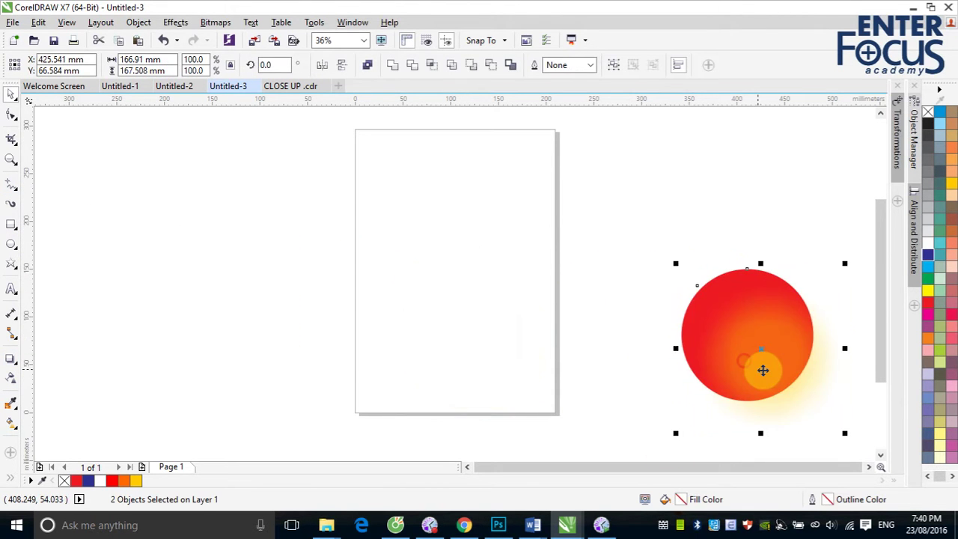
{"action": "key", "text": "Delete"}
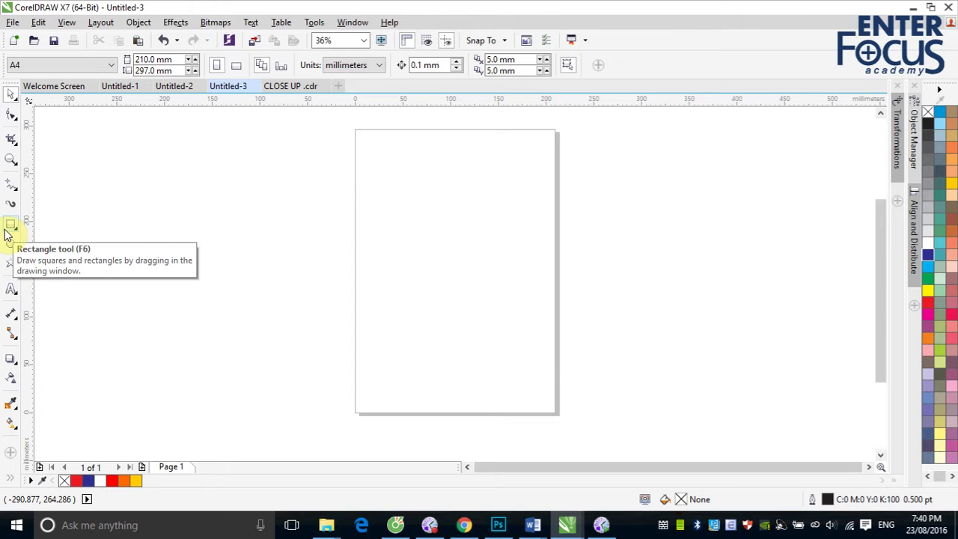
- Add the letter A in Arial on the page and enlarge it to about 110 by 117 mm
{"action": "left_click", "coordinate": [11, 288]}
{"action": "left_click", "coordinate": [419, 285]}
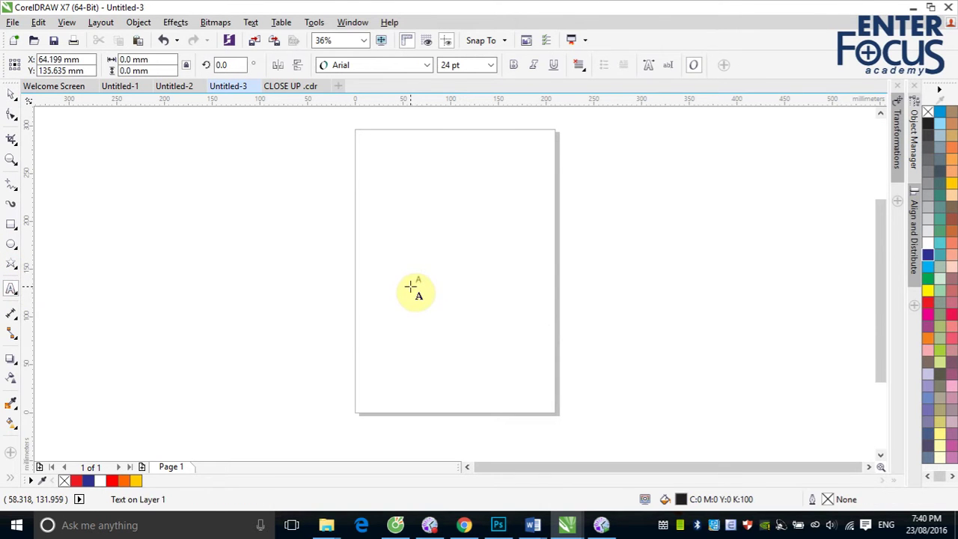
{"action": "left_click", "coordinate": [11, 98]}
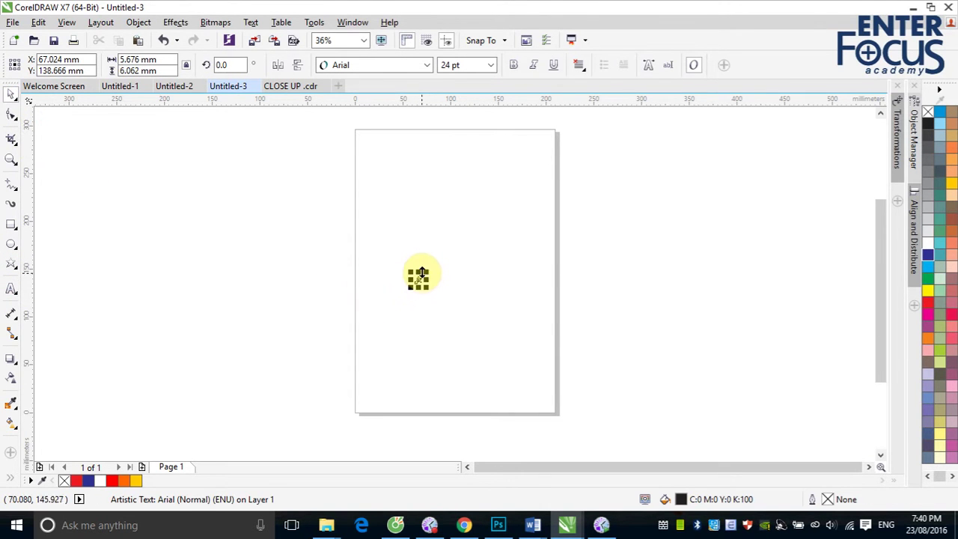
{"action": "left_click_drag", "start_coordinate": [425, 271], "coordinate": [473, 284]}
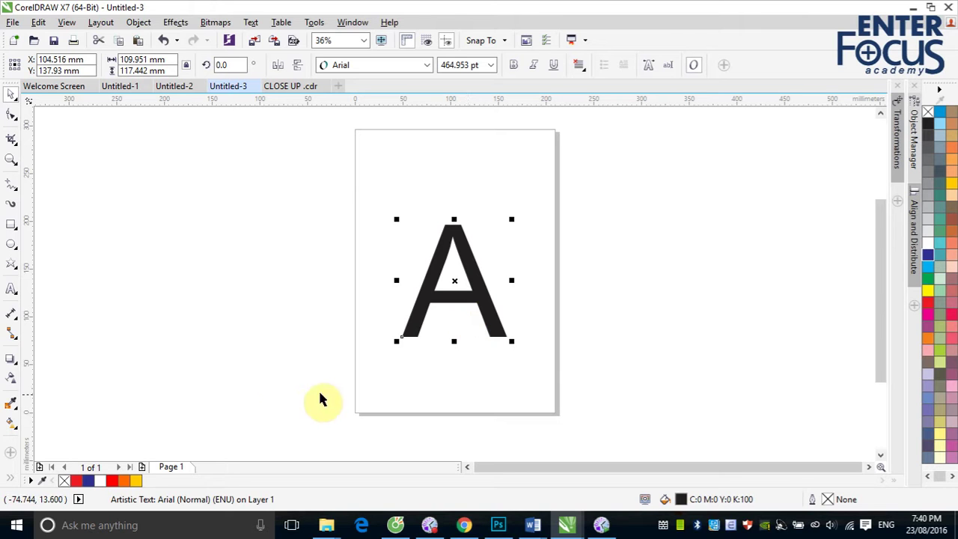
- Give the letter A a red outline with a width of 10 pt
{"action": "right_click", "coordinate": [930, 304]}
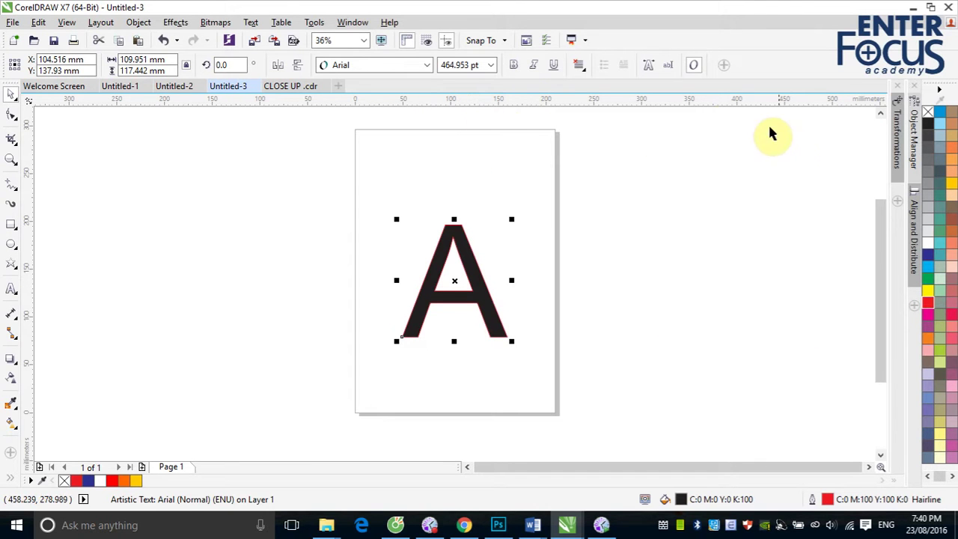
{"action": "left_click", "coordinate": [9, 482]}
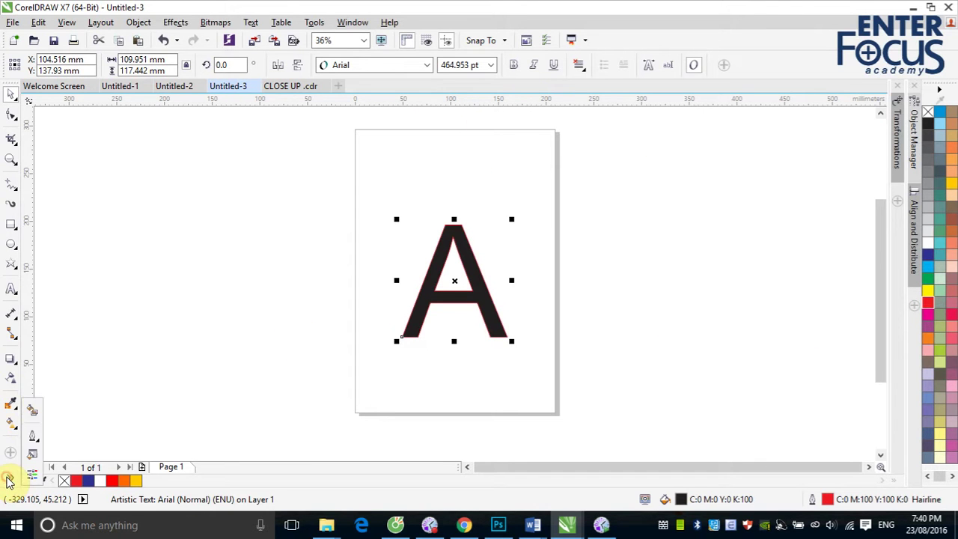
{"action": "left_click", "coordinate": [32, 436]}
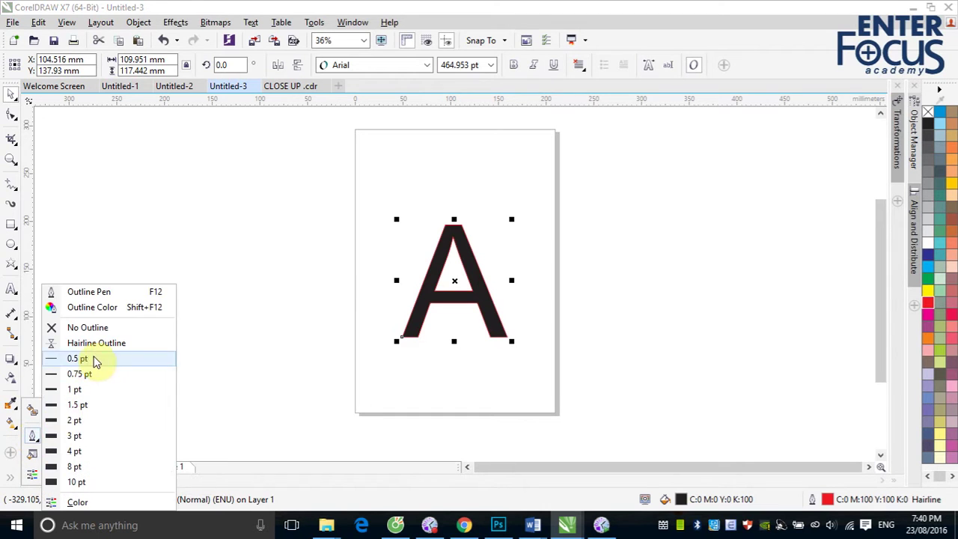
{"action": "left_click", "coordinate": [75, 437]}
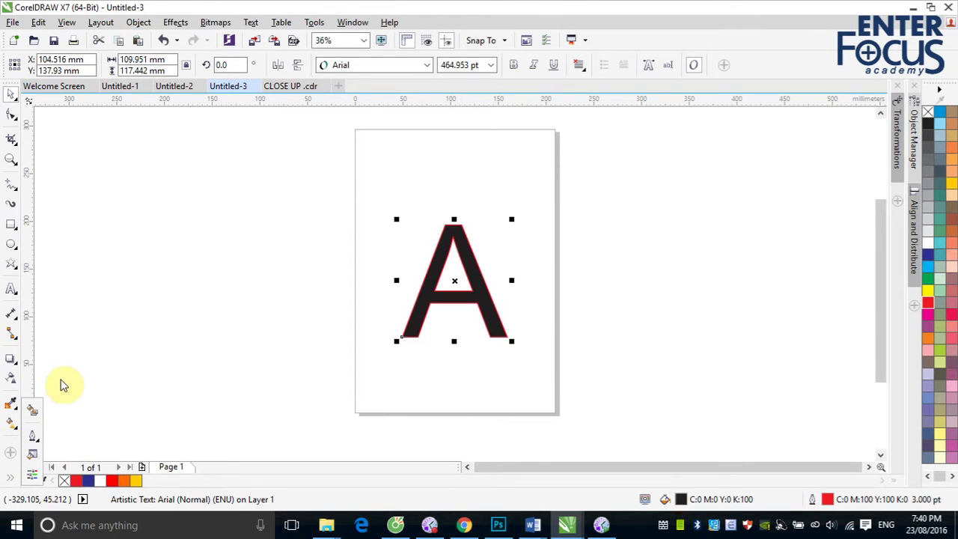
{"action": "left_click", "coordinate": [31, 437]}
{"action": "left_click", "coordinate": [78, 482]}
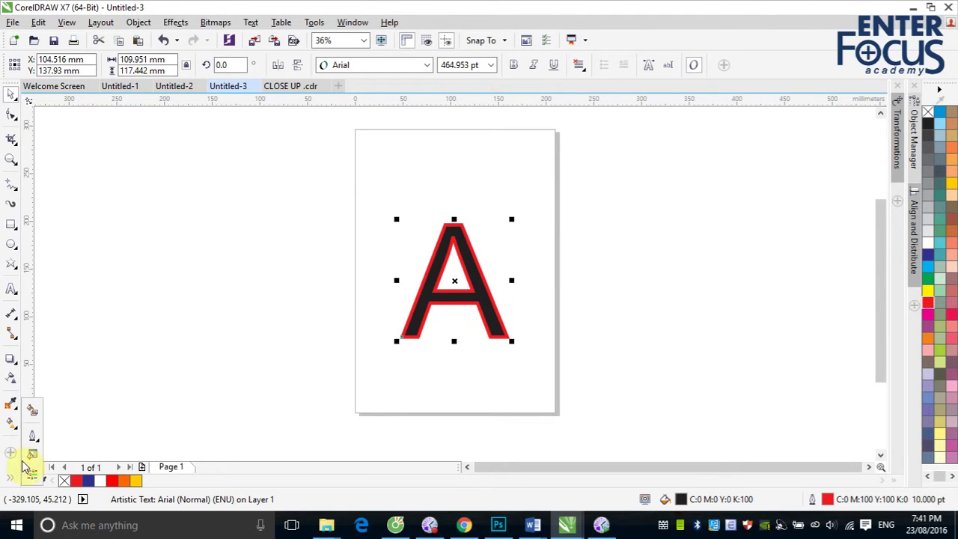
- Set the letter's outline to sit behind its fill in the Outline Pen settings
{"action": "left_click", "coordinate": [32, 439]}
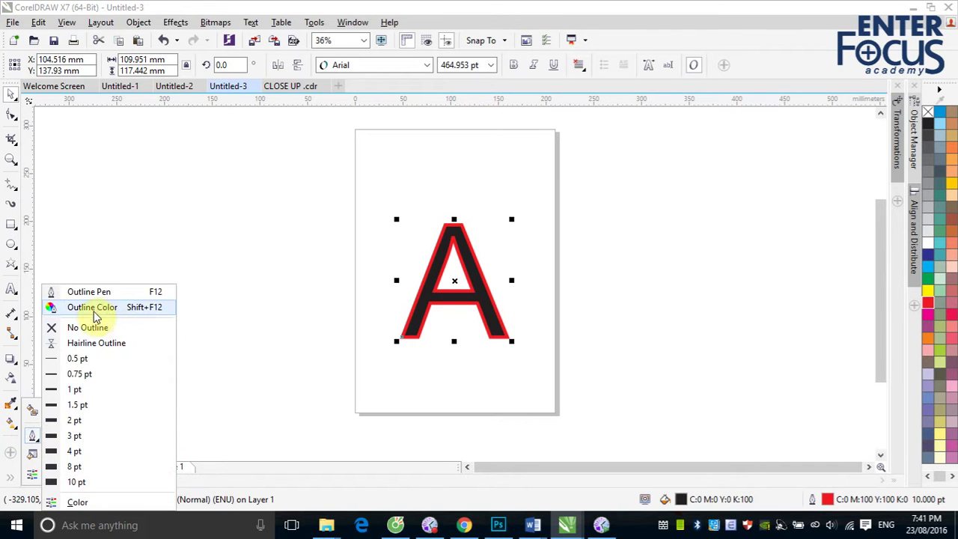
{"action": "left_click", "coordinate": [98, 292]}
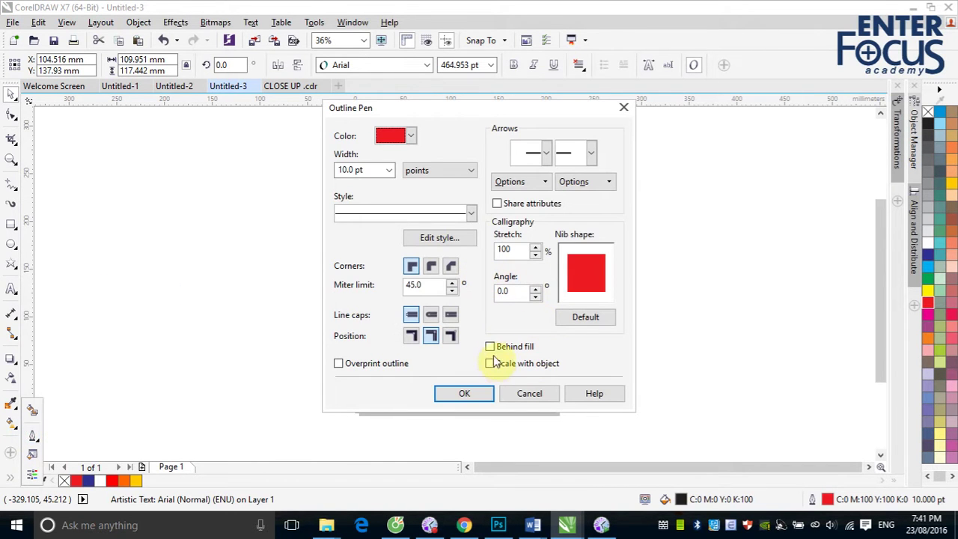
{"action": "left_click", "coordinate": [490, 348]}
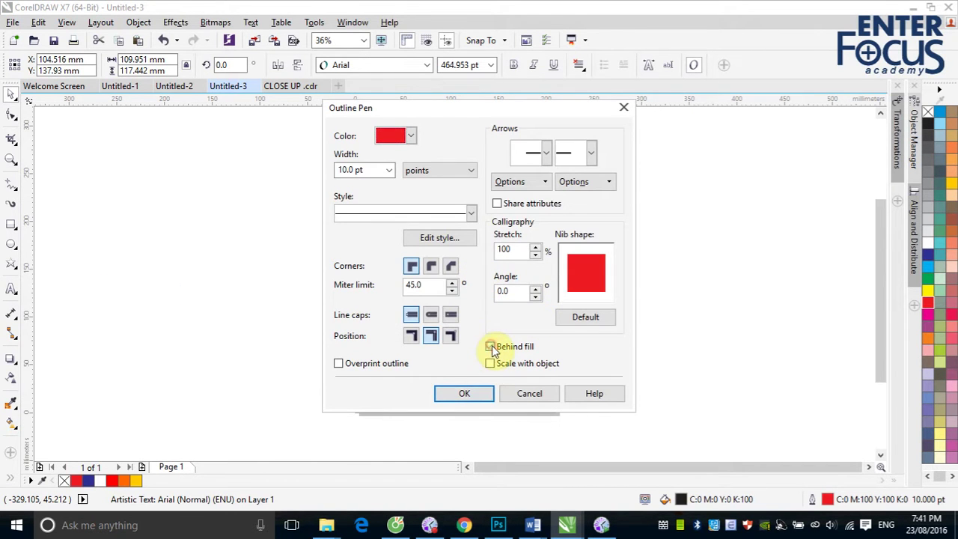
{"action": "left_click", "coordinate": [477, 392]}
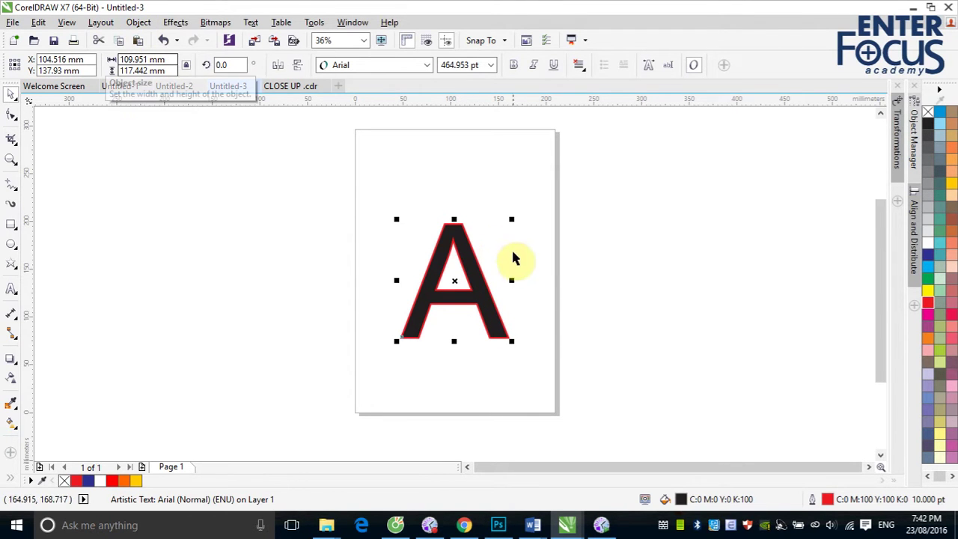
- Convert the letter's red outline to a separate object and clear the selection
{"action": "left_click", "coordinate": [139, 22]}
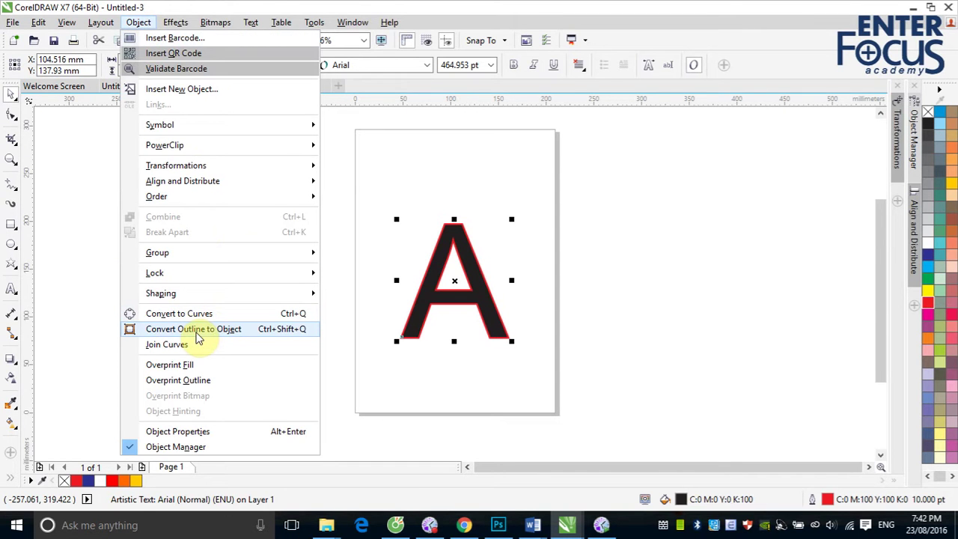
{"action": "left_click", "coordinate": [198, 333]}
{"action": "left_click", "coordinate": [512, 292]}
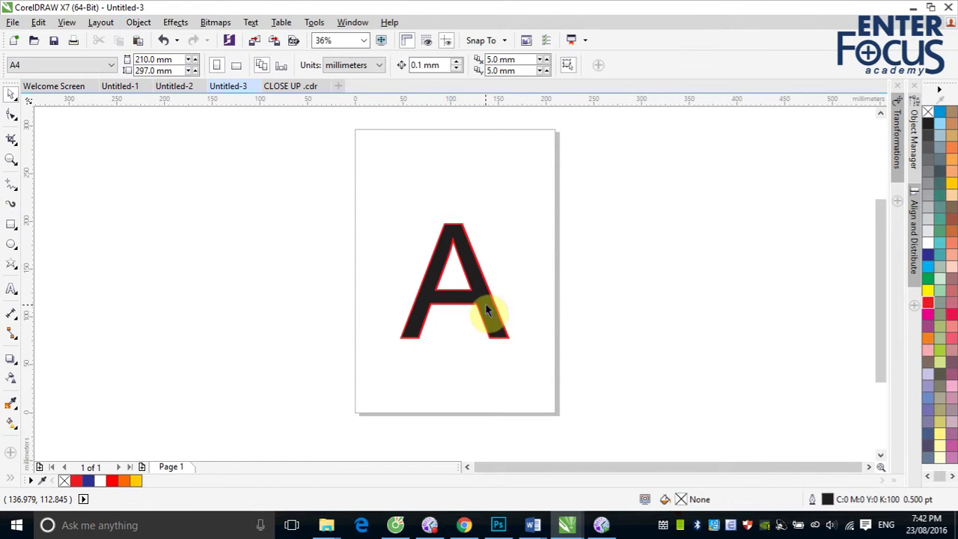
- Move the black letter A to the blank area beside the page and select the red outline shape
{"action": "left_click", "coordinate": [485, 306]}
{"action": "left_click_drag", "start_coordinate": [485, 307], "coordinate": [647, 306]}
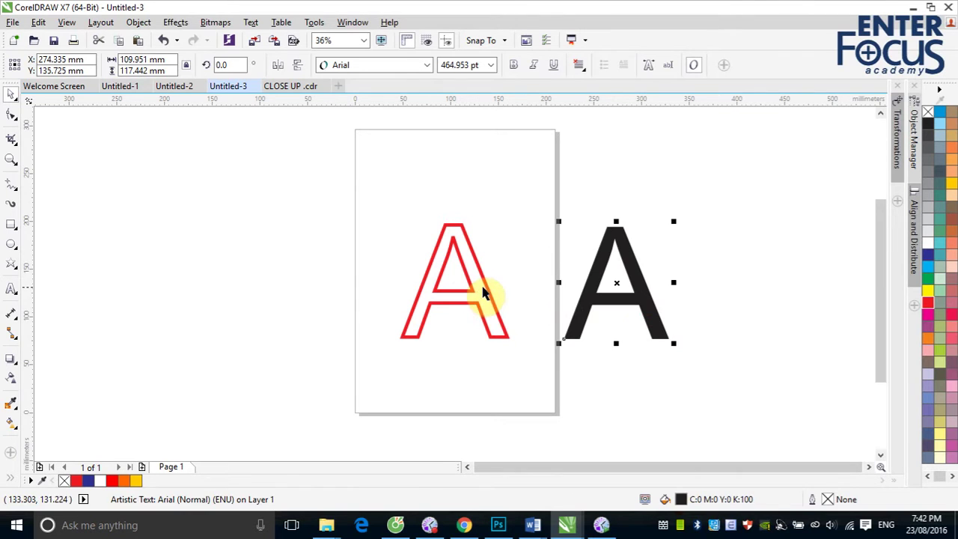
{"action": "left_click", "coordinate": [483, 287]}
{"action": "left_click", "coordinate": [472, 289]}
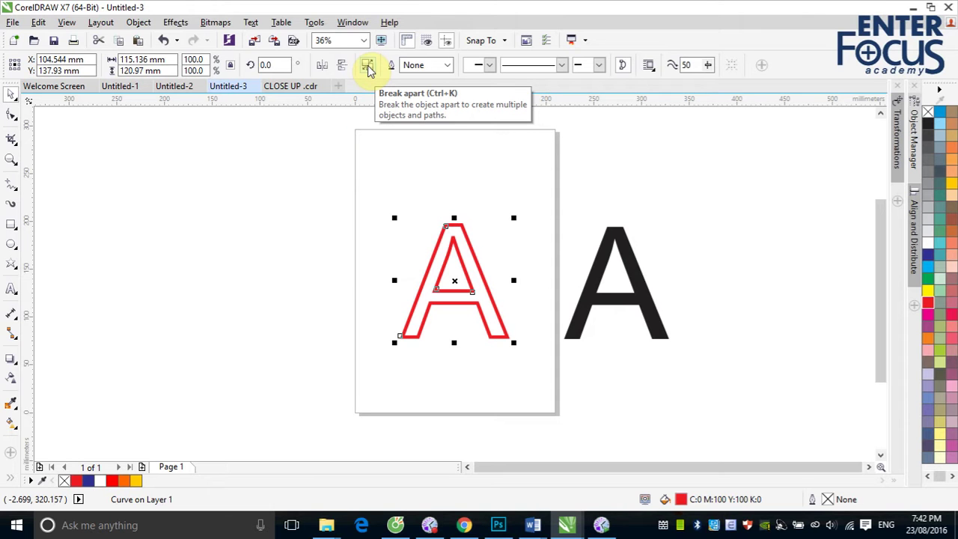
- Undo the move of the black letter A and clear the selection
{"action": "key", "text": "ctrl+z"}
{"action": "key", "text": "ctrl+z"}
{"action": "left_click", "coordinate": [669, 252]}
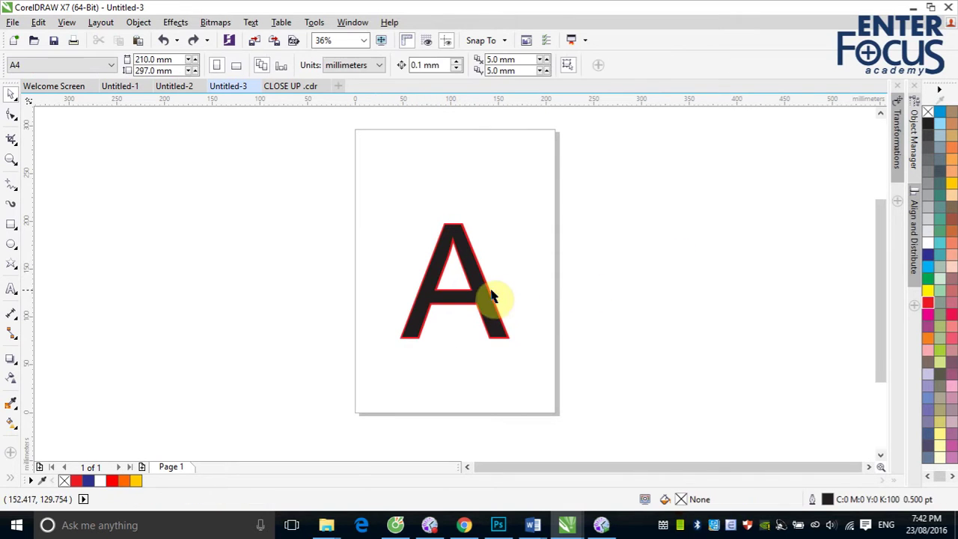
- Place a copy of the black letter A in the blank area to the right of the page
{"action": "left_click", "coordinate": [483, 298]}
{"action": "left_click_drag", "start_coordinate": [483, 298], "coordinate": [647, 292]}
{"action": "right_click", "coordinate": [647, 292]}
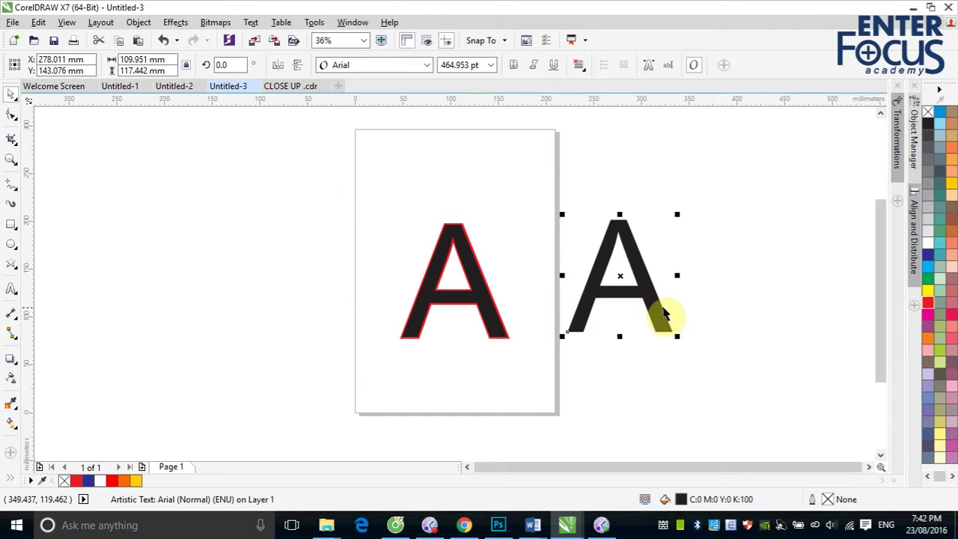
- Weld the original letter with its red outline shape, and place the black copy centred over the welded letter
{"action": "left_click_drag", "start_coordinate": [376, 199], "coordinate": [550, 355]}
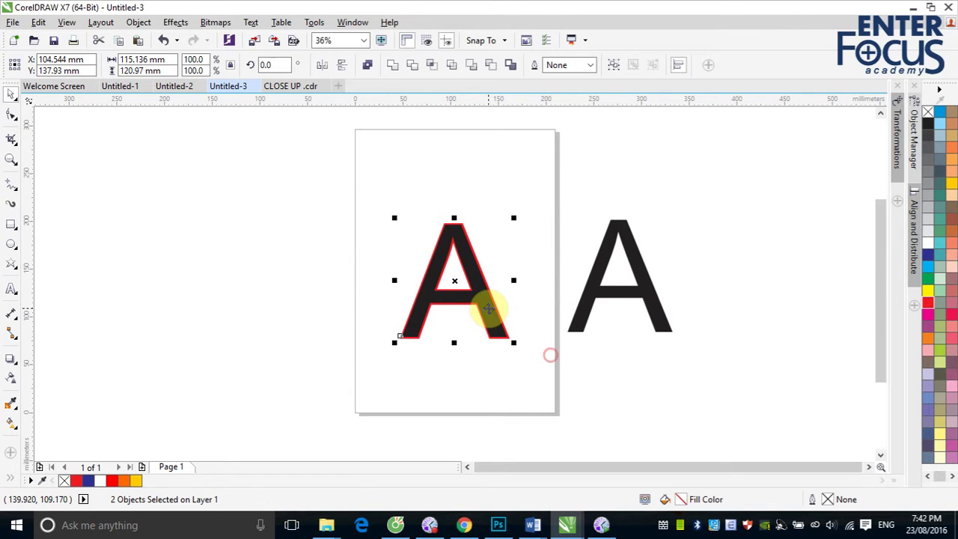
{"action": "left_click", "coordinate": [393, 67]}
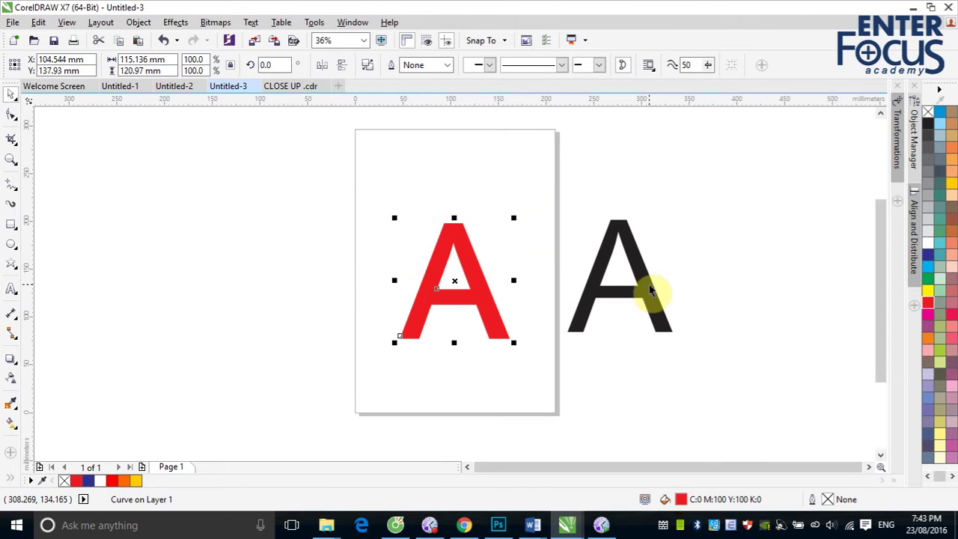
{"action": "left_click", "coordinate": [644, 293]}
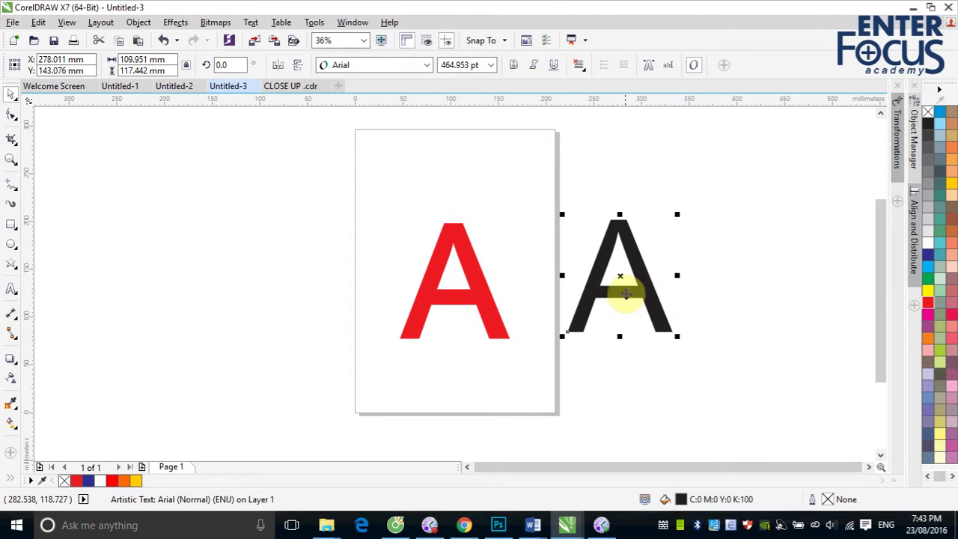
{"action": "left_click_drag", "start_coordinate": [621, 289], "coordinate": [455, 280]}
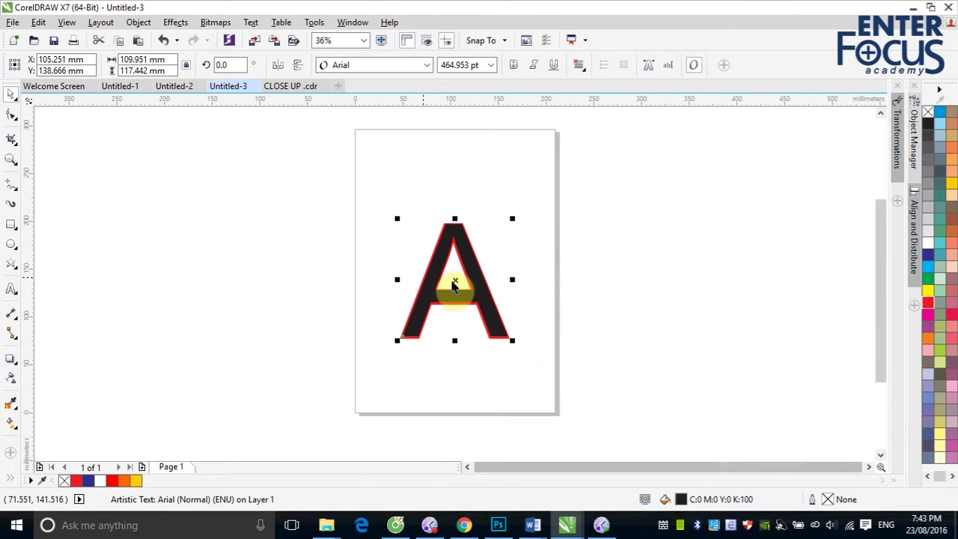
- Move the black letter A off to the right of the page and delete the red welded letter
{"action": "left_click_drag", "start_coordinate": [455, 291], "coordinate": [621, 292]}
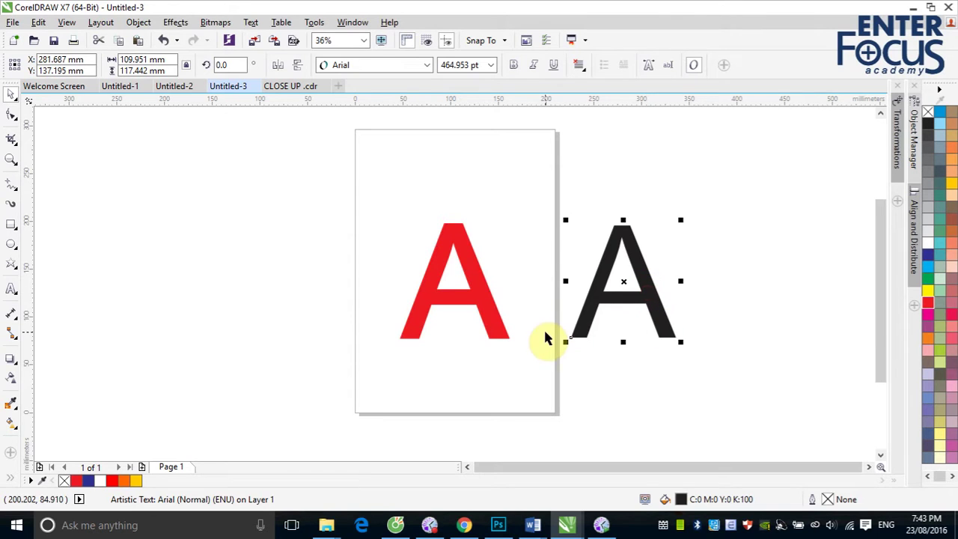
{"action": "left_click", "coordinate": [492, 312]}
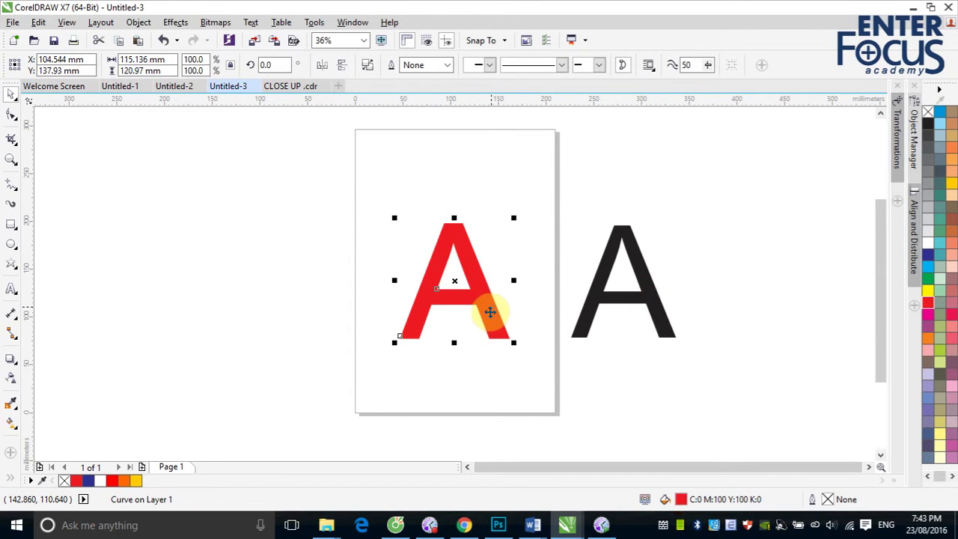
{"action": "key", "text": "Delete"}
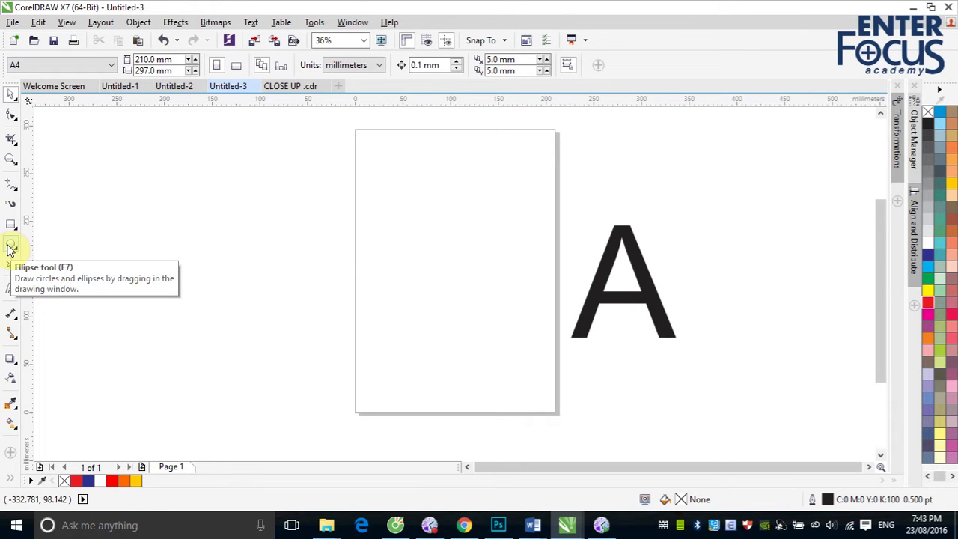
- Move the black letter A back onto the page, centred at about X 102 mm, Y 164 mm
{"action": "left_click_drag", "start_coordinate": [657, 308], "coordinate": [471, 305]}
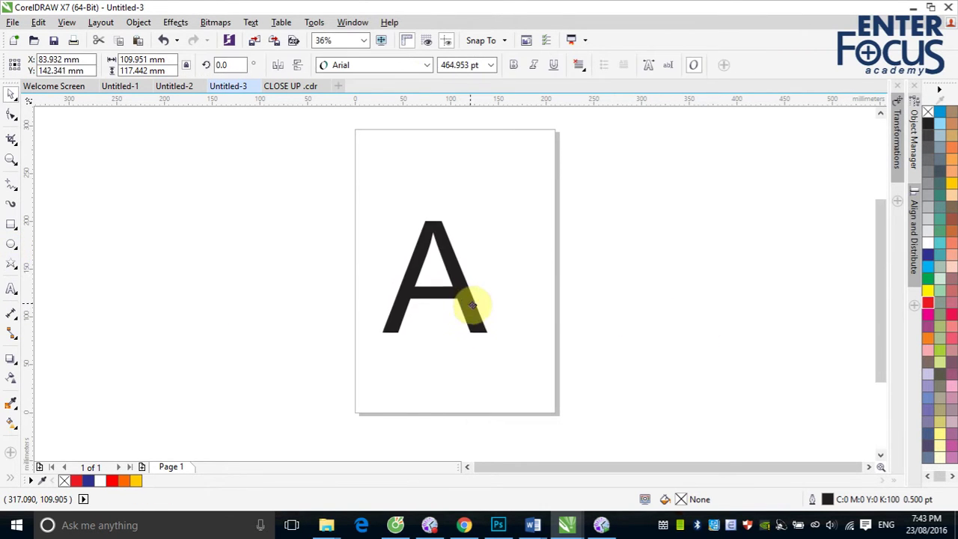
{"action": "left_click", "coordinate": [561, 260]}
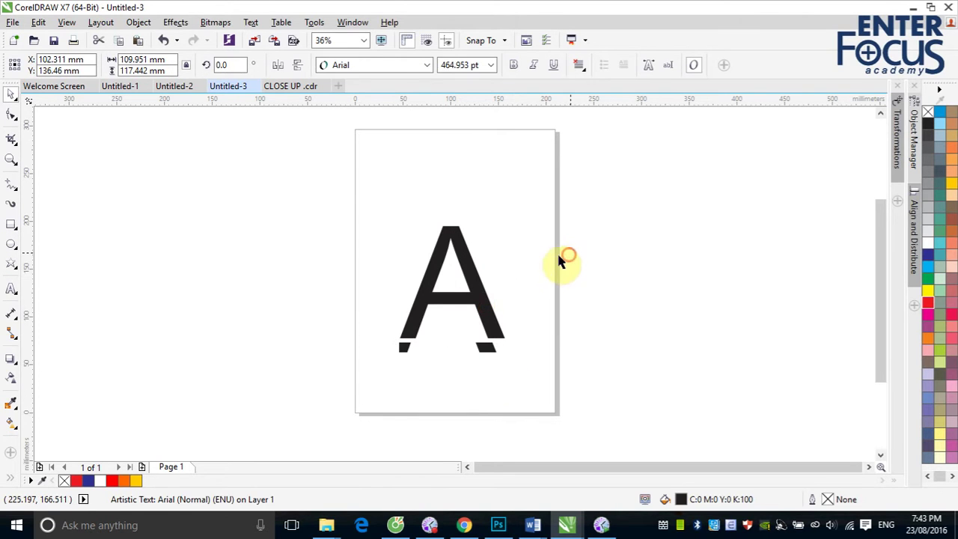
{"action": "left_click_drag", "start_coordinate": [481, 304], "coordinate": [481, 265]}
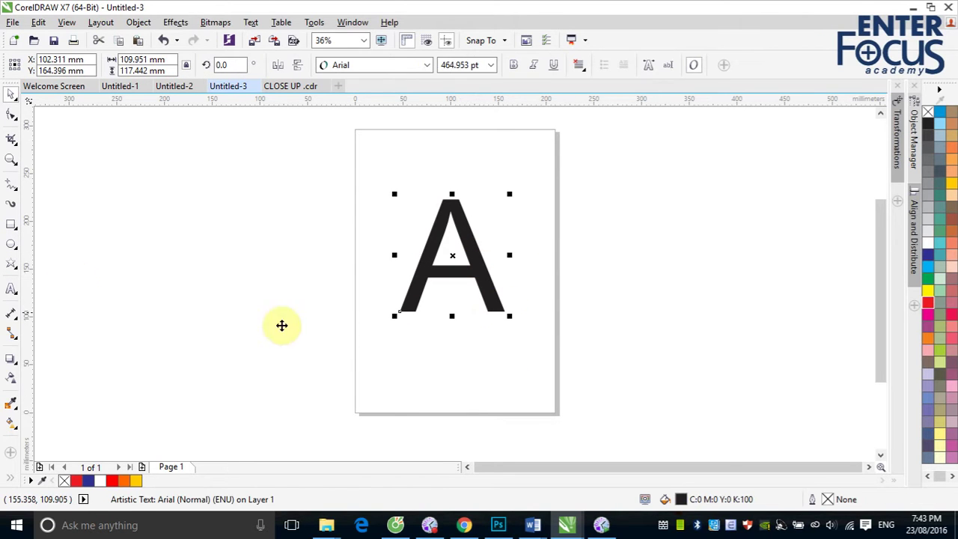
- Apply a one-step outside contour with a 2.0 mm offset and blue fill to the black letter A
{"action": "left_click", "coordinate": [10, 359]}
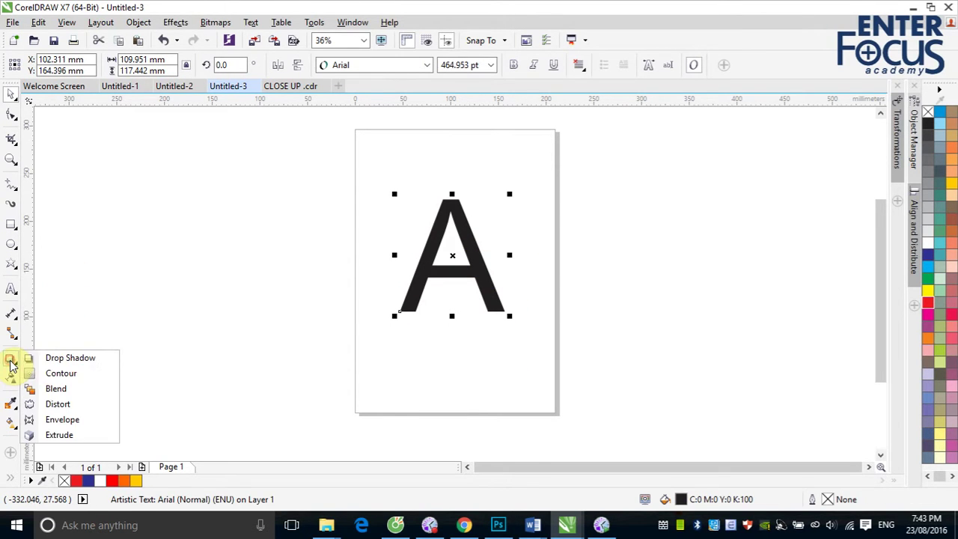
{"action": "left_click", "coordinate": [60, 373]}
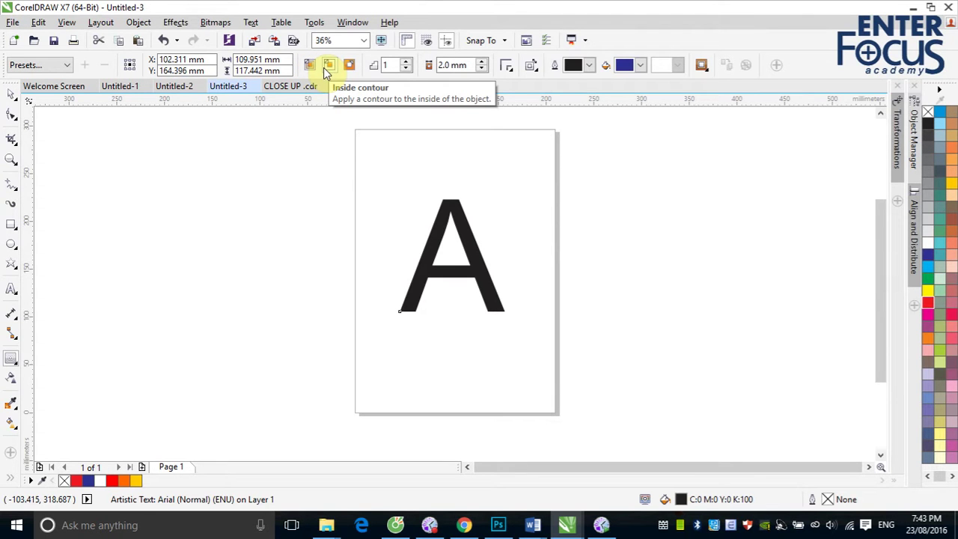
{"action": "left_click", "coordinate": [349, 66]}
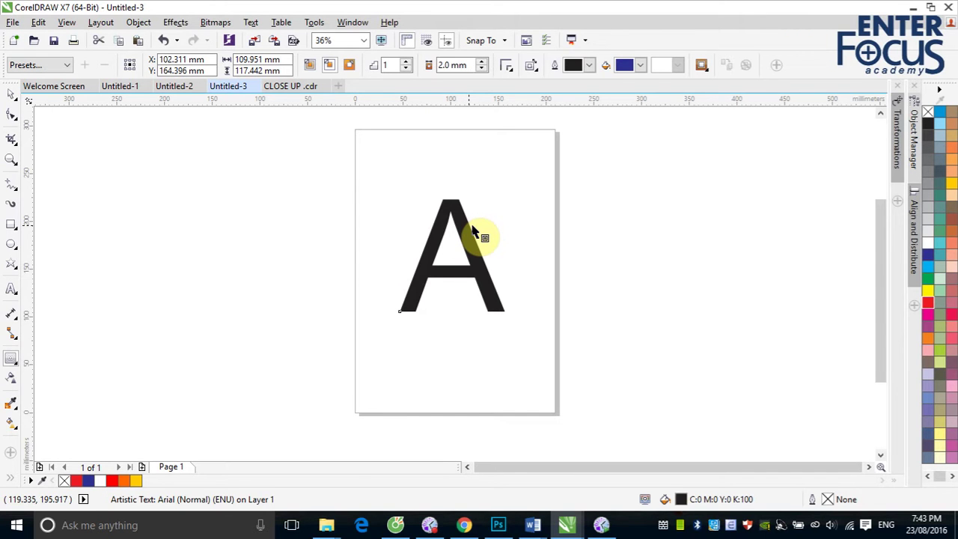
{"action": "left_click", "coordinate": [349, 65]}
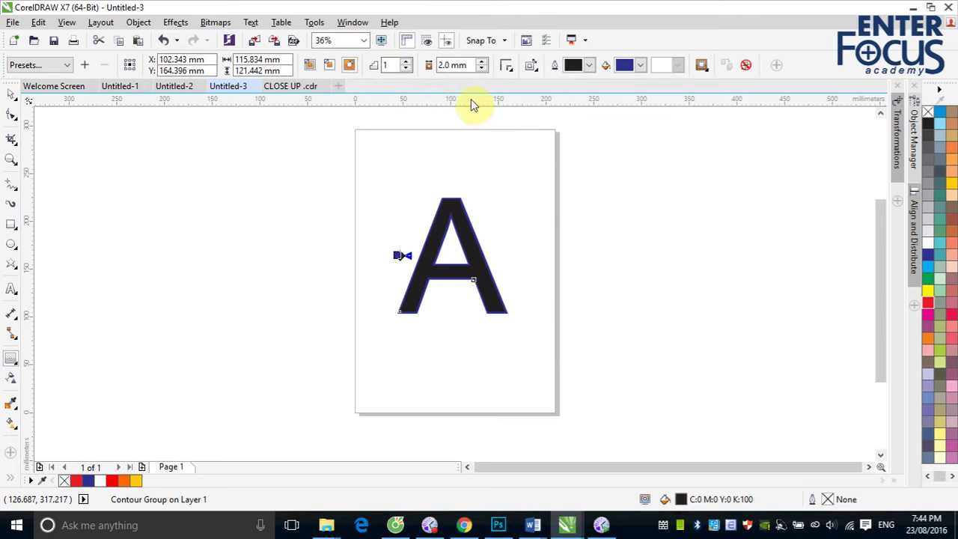
- Set the contour offset of the letter A to 4.0 mm
{"action": "double_click", "coordinate": [449, 65]}
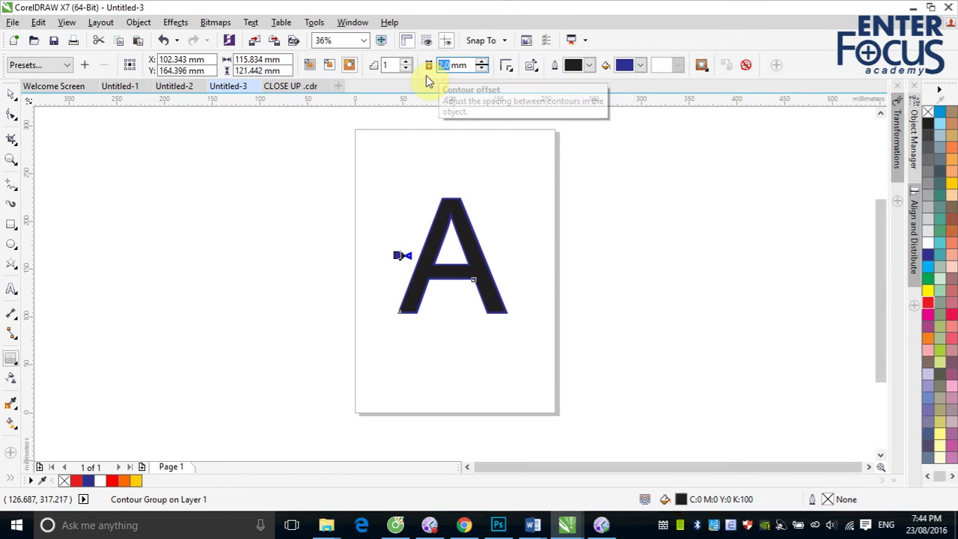
{"action": "type", "text": "4"}
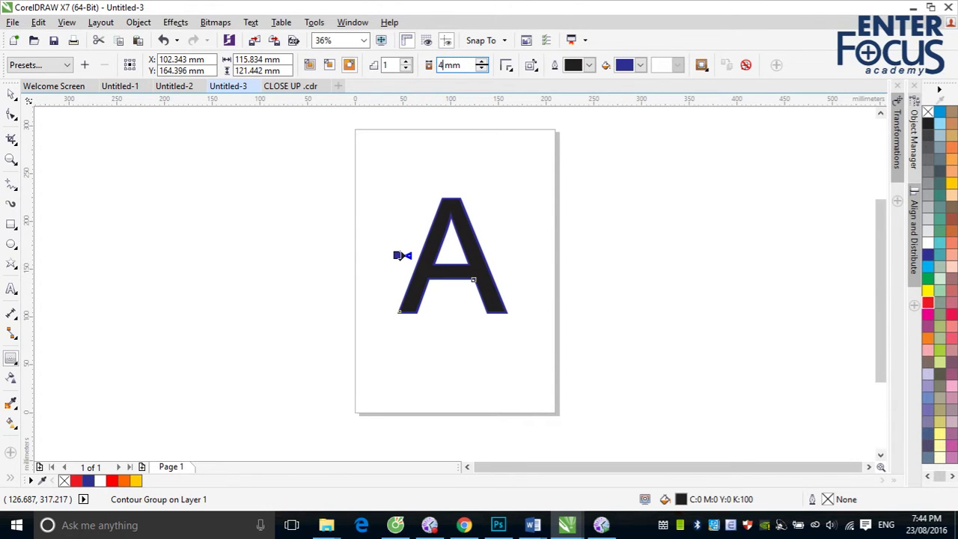
{"action": "key", "text": "Return"}
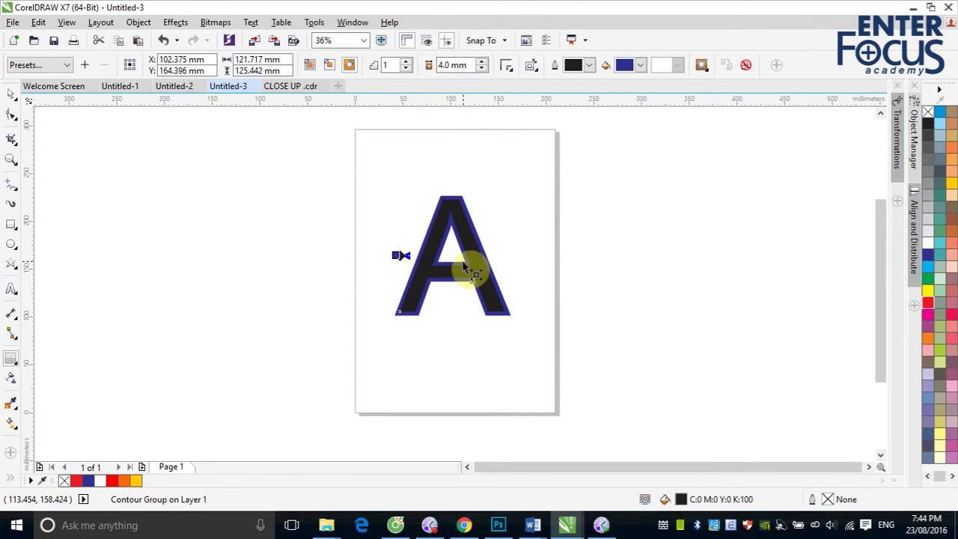
- Set the contour offset of the letter A to 3.0 mm and change the contour fill colour to red
{"action": "double_click", "coordinate": [447, 65]}
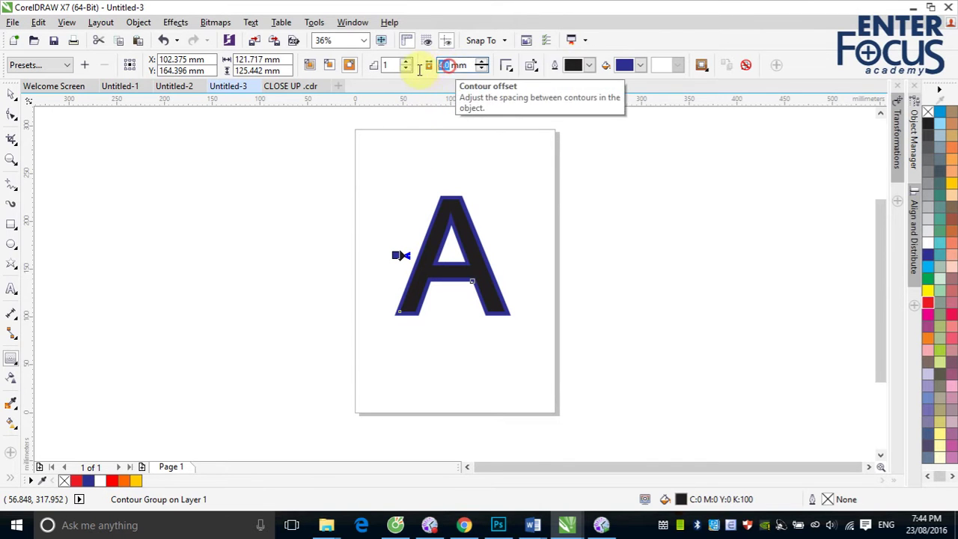
{"action": "type", "text": "3"}
{"action": "key", "text": "Return"}
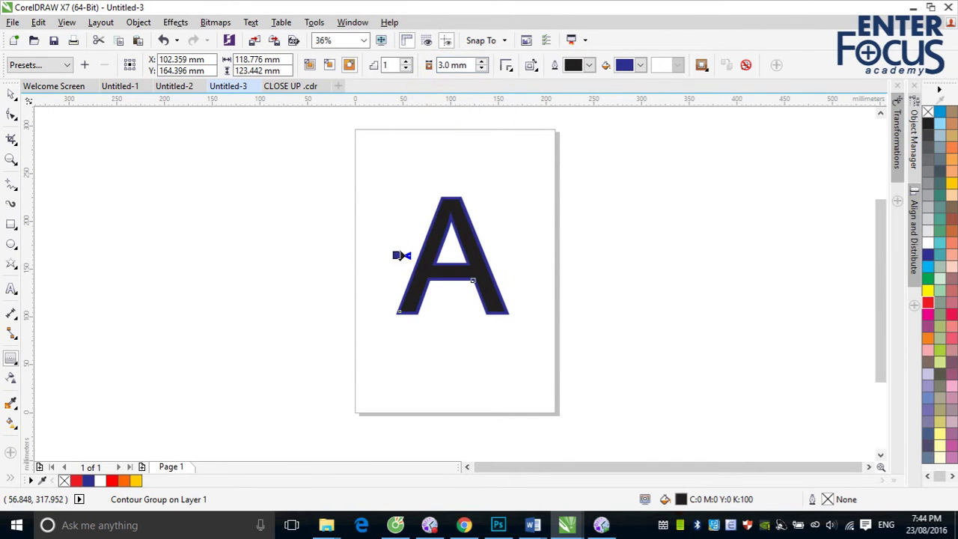
{"action": "left_click", "coordinate": [641, 65]}
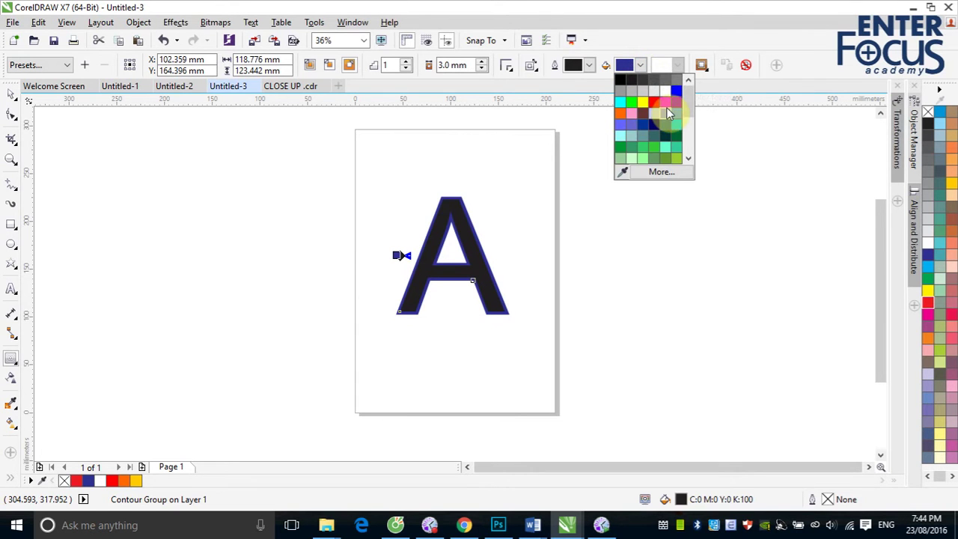
{"action": "left_click", "coordinate": [657, 101]}
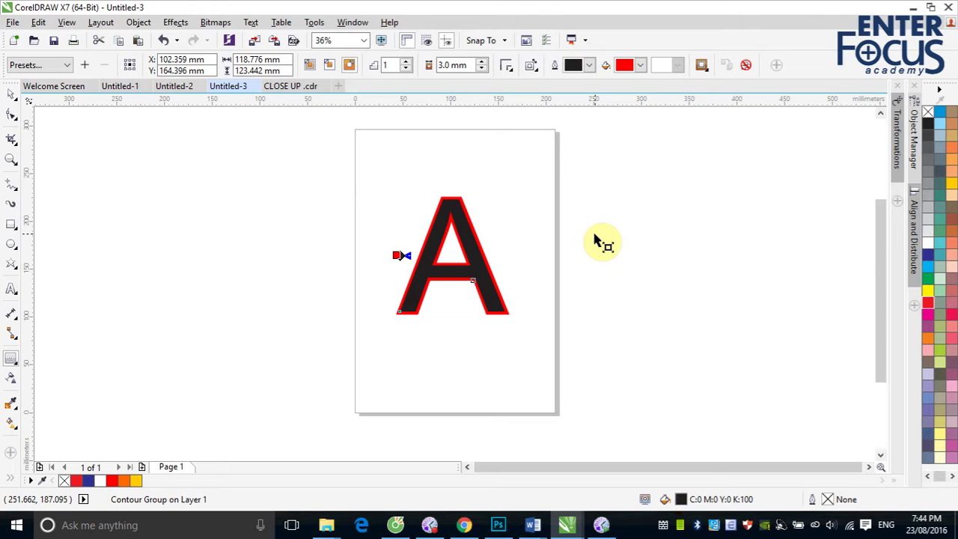
- Increase the number of contour steps around the letter A to 7
{"action": "left_click", "coordinate": [406, 63]}
{"action": "left_click", "coordinate": [406, 63]}
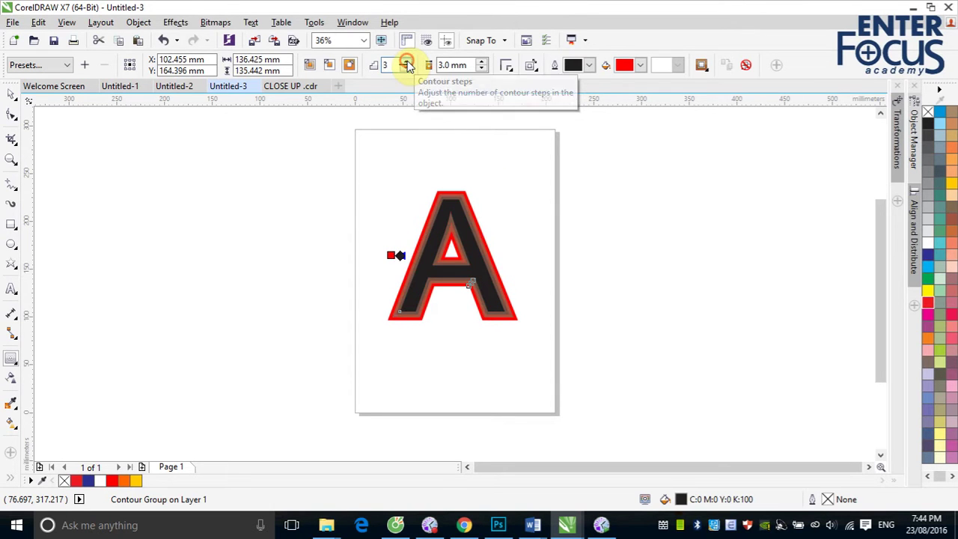
{"action": "left_click", "coordinate": [406, 62]}
{"action": "left_click", "coordinate": [406, 63]}
{"action": "left_click", "coordinate": [406, 63]}
{"action": "left_click", "coordinate": [407, 63]}
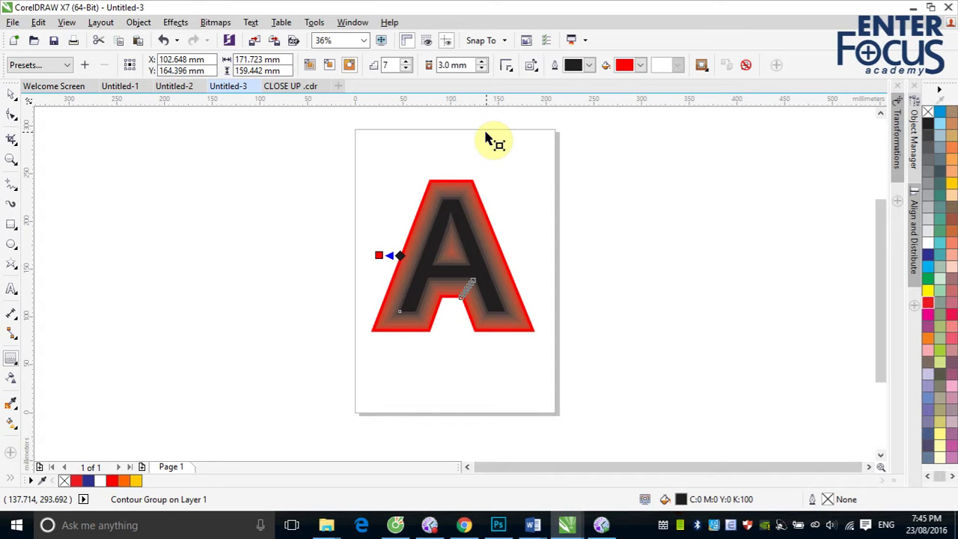
- Reduce the outside contour to 1 step and increase its offset to 7.0 mm
{"action": "left_click", "coordinate": [395, 66]}
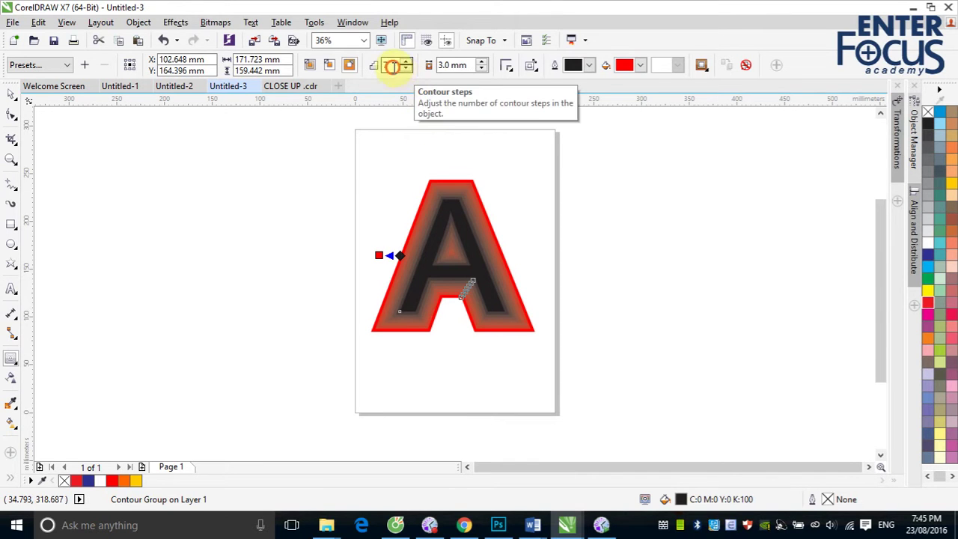
{"action": "type", "text": "1"}
{"action": "key", "text": "Return"}
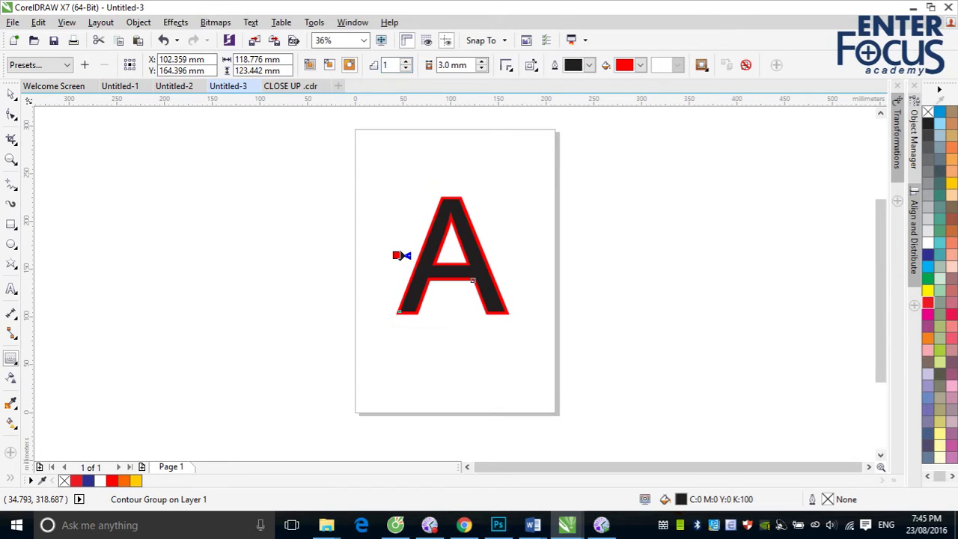
{"action": "left_click", "coordinate": [483, 62]}
{"action": "left_click", "coordinate": [483, 62]}
{"action": "left_click", "coordinate": [483, 62]}
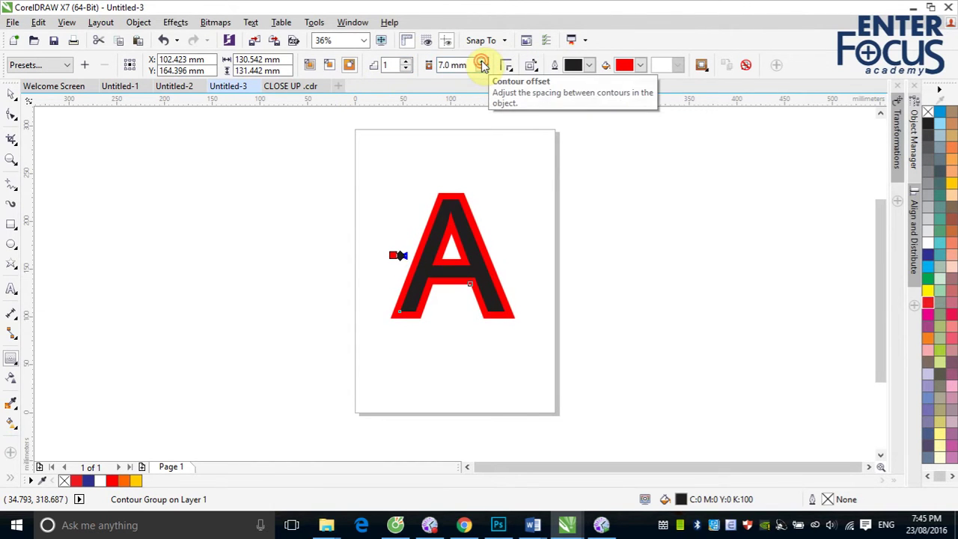
{"action": "left_click", "coordinate": [483, 62]}
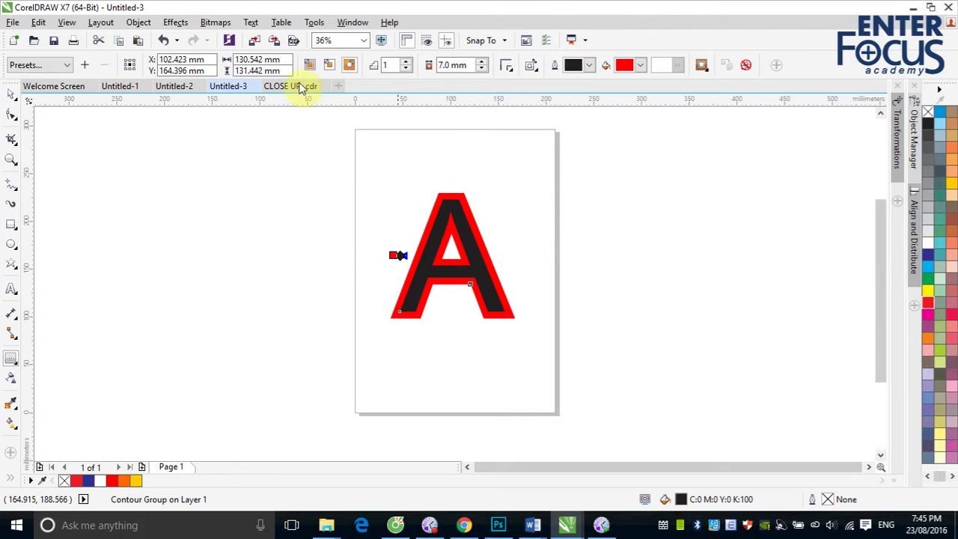
- Change the contour to an inside contour and reduce its offset to 1.5 mm
{"action": "left_click", "coordinate": [330, 66]}
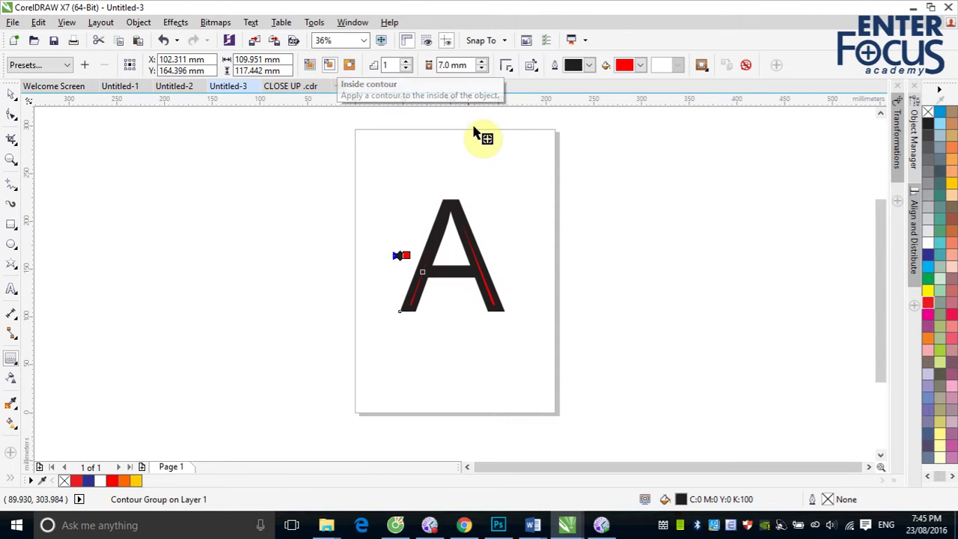
{"action": "left_click", "coordinate": [483, 68]}
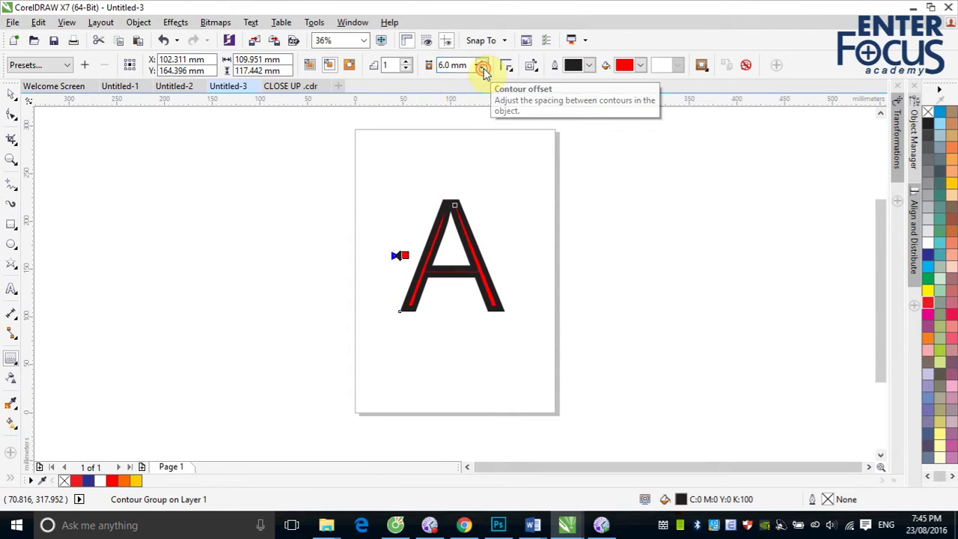
{"action": "left_click", "coordinate": [483, 68]}
{"action": "left_click", "coordinate": [485, 69]}
{"action": "left_click", "coordinate": [485, 69]}
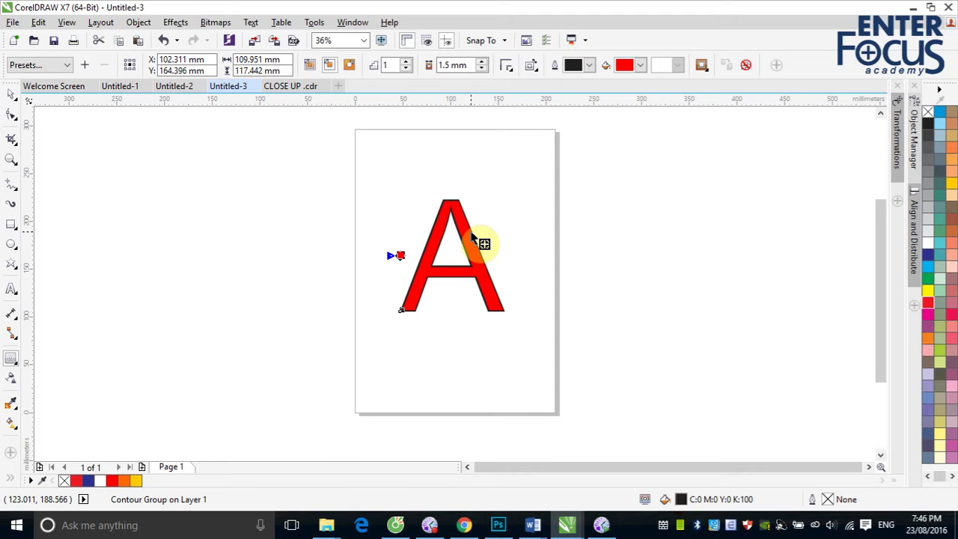
- Increase the inside contour of the letter A to 5 steps
{"action": "left_click", "coordinate": [406, 62]}
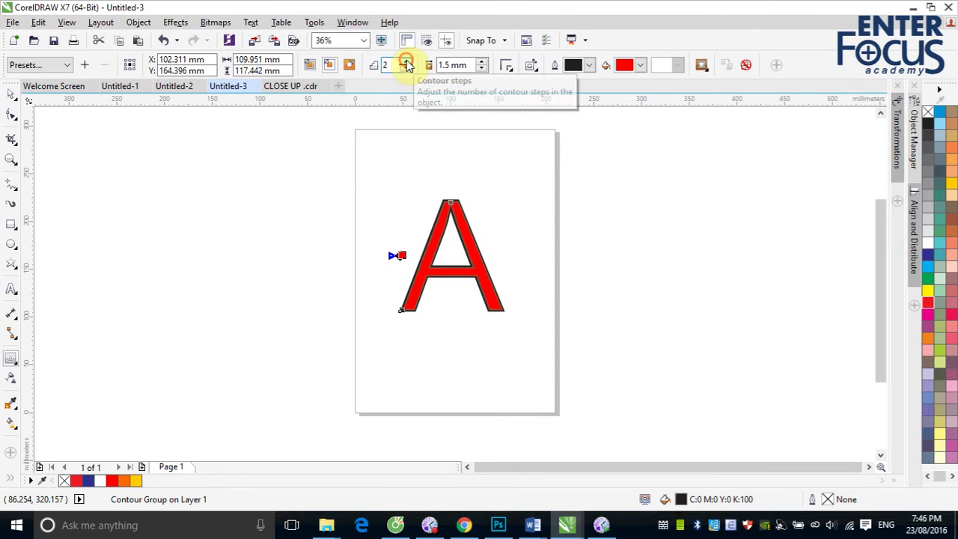
{"action": "left_click", "coordinate": [406, 62]}
{"action": "left_click", "coordinate": [407, 61]}
{"action": "left_click", "coordinate": [406, 62]}
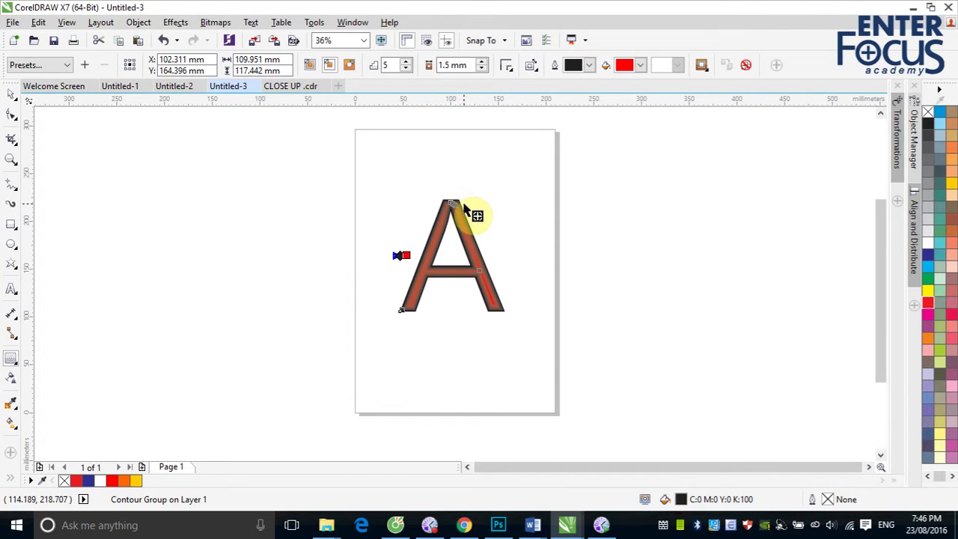
- Change the contour back to an outside contour with a single step
{"action": "left_click", "coordinate": [350, 65]}
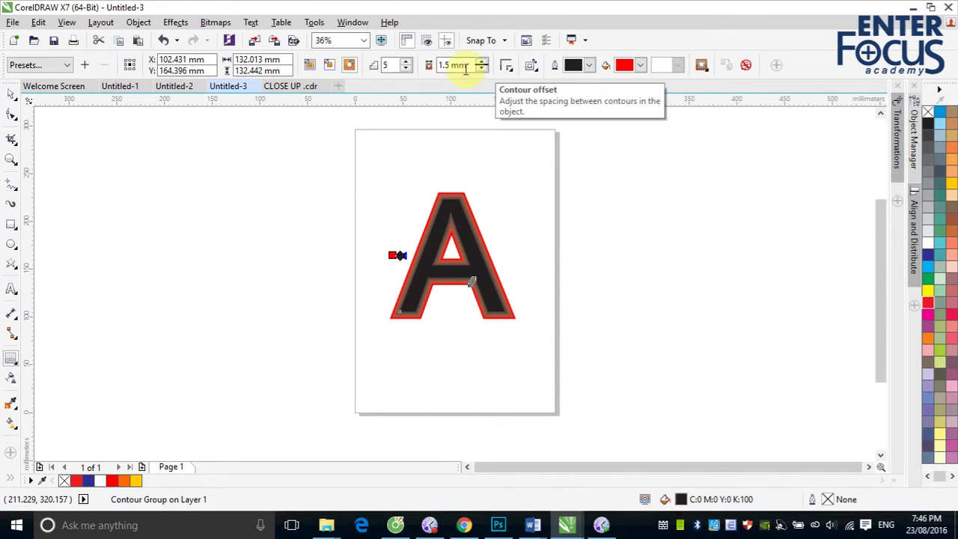
{"action": "left_click", "coordinate": [396, 65]}
{"action": "type", "text": "1"}
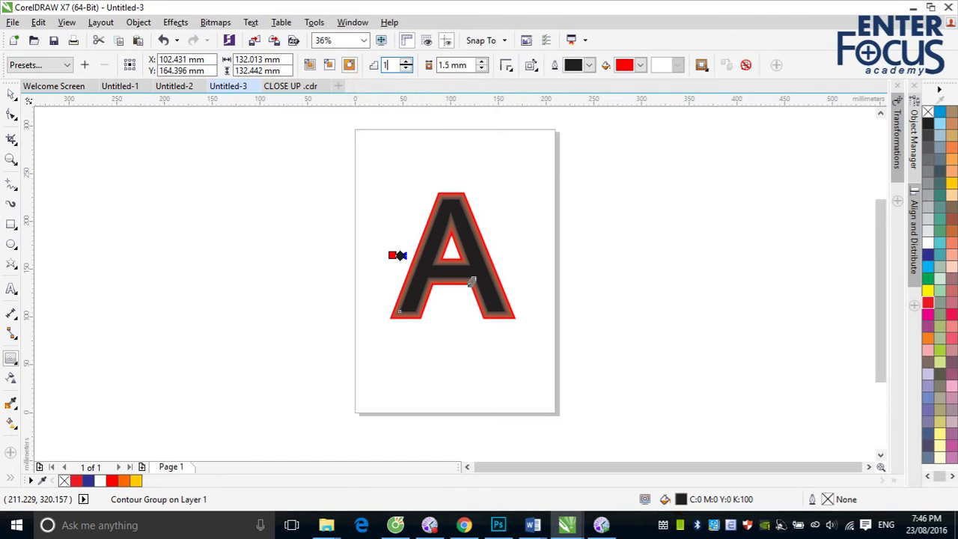
{"action": "key", "text": "Return"}
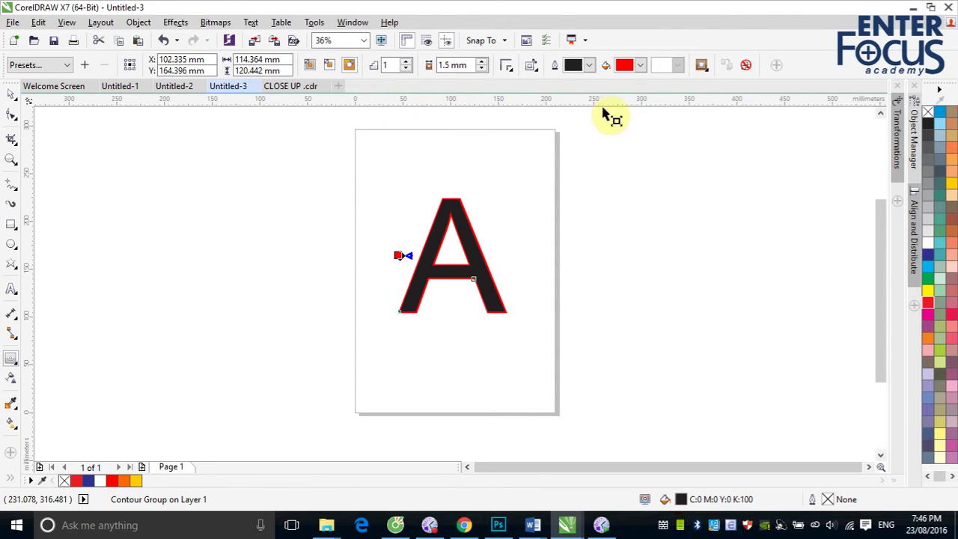
- Set the outside contour's offset to 4.0 mm and its number of steps to 2
{"action": "left_click", "coordinate": [452, 66]}
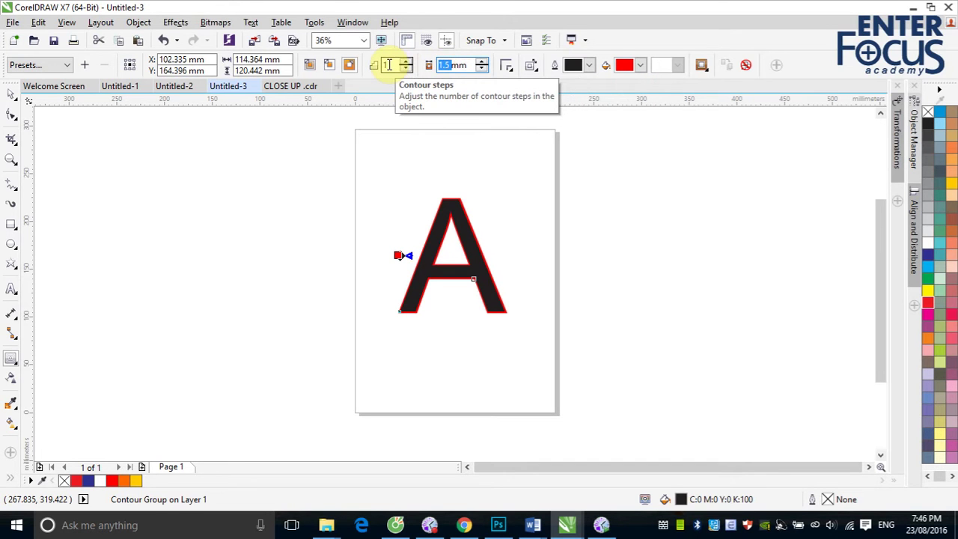
{"action": "type", "text": "4"}
{"action": "key", "text": "Return"}
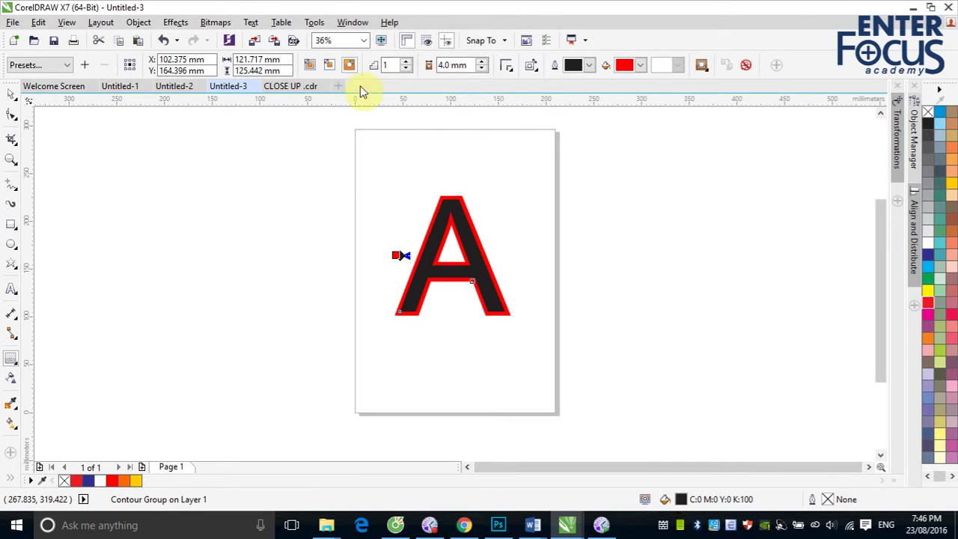
{"action": "left_click", "coordinate": [407, 62]}
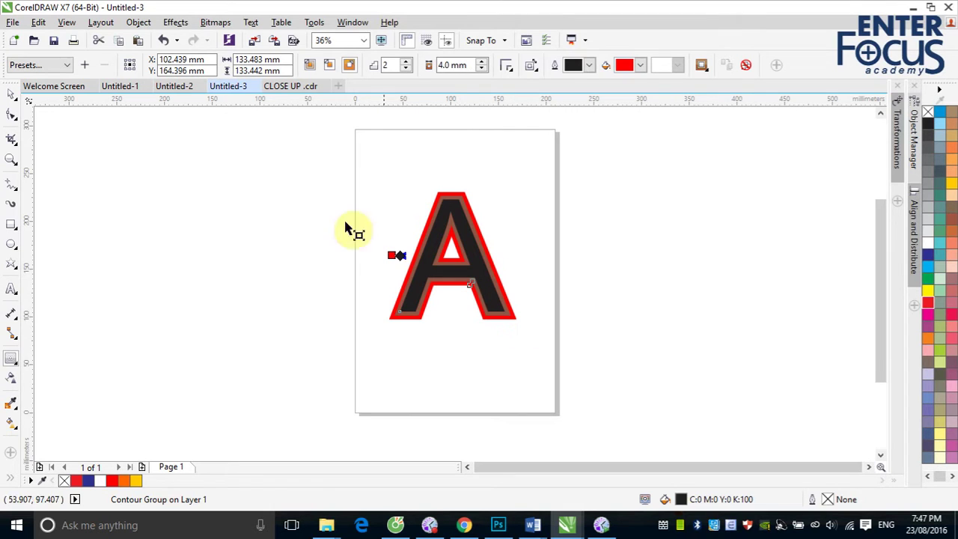
- Try a contour to the centre of the letter A, and replace it with an inside contour with a 1.0 mm offset
{"action": "left_click", "coordinate": [307, 65]}
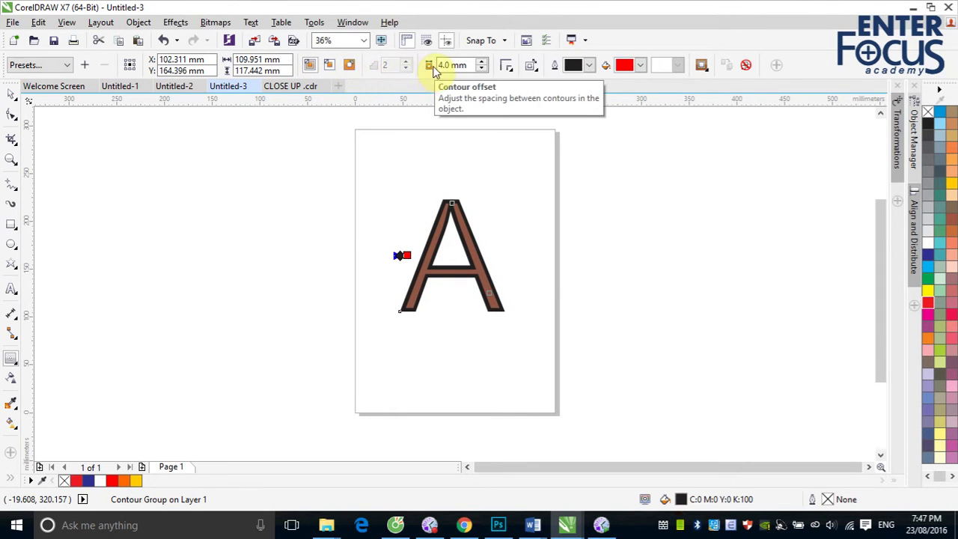
{"action": "left_click", "coordinate": [329, 66]}
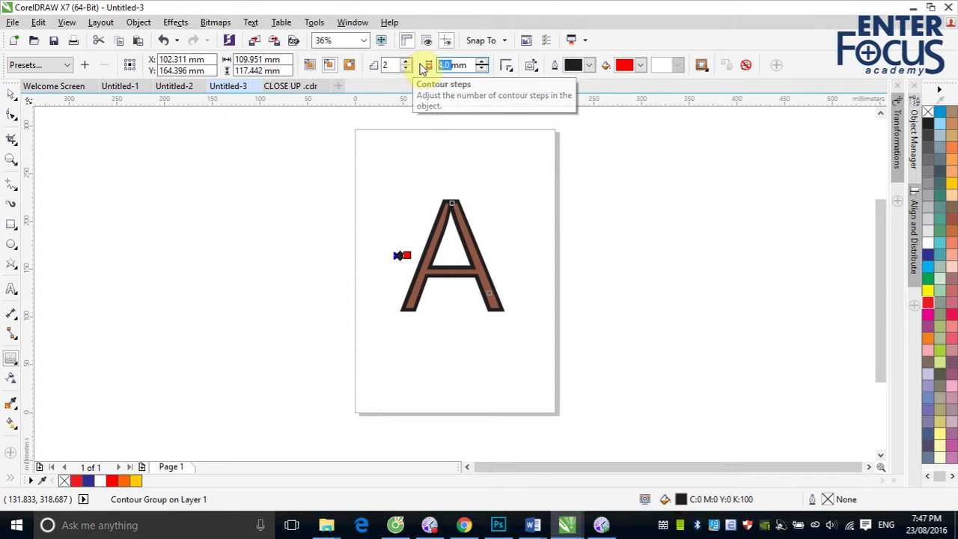
{"action": "double_click", "coordinate": [441, 65]}
{"action": "type", "text": "1"}
{"action": "key", "text": "Return"}
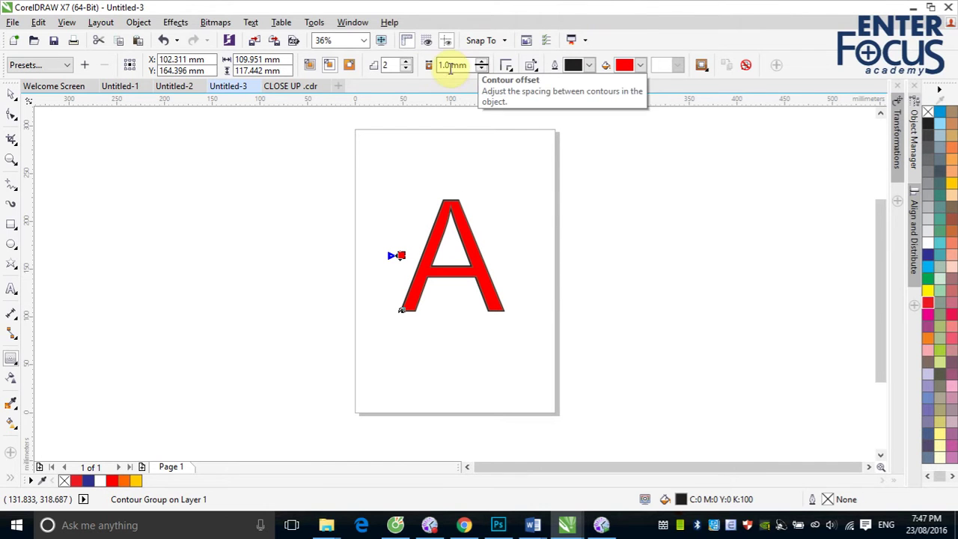
- Change the number of inside contour steps, and switch the contour direction to the centre of the letter A
{"action": "double_click", "coordinate": [387, 65]}
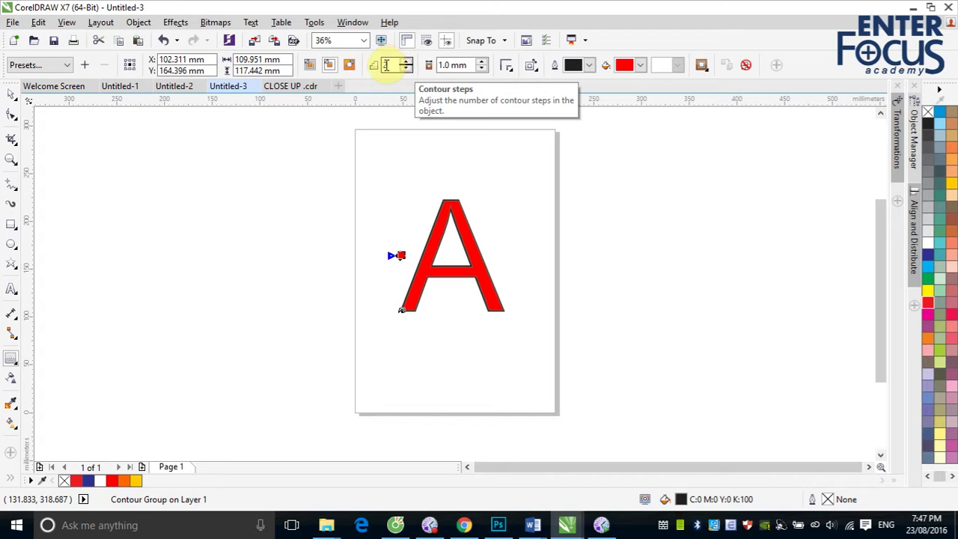
{"action": "type", "text": "7"}
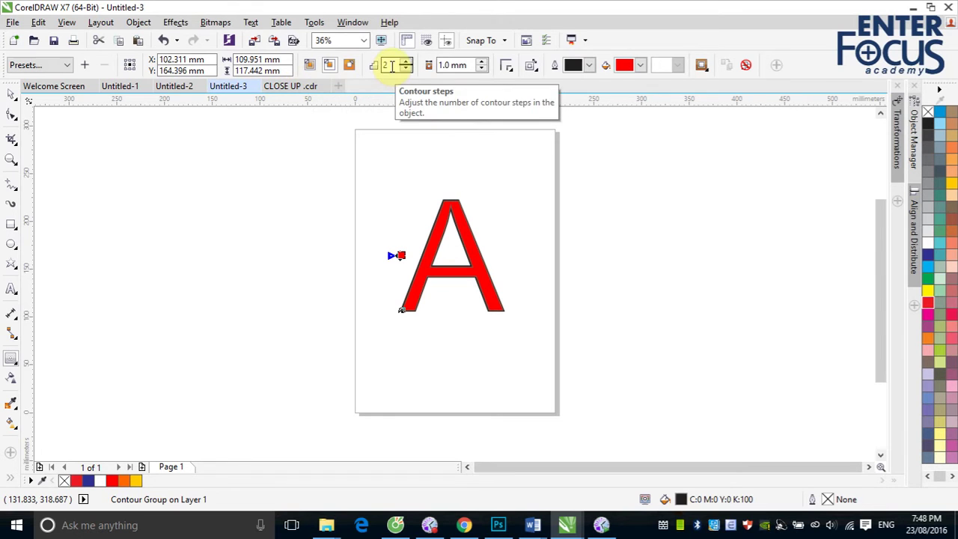
{"action": "left_click", "coordinate": [310, 67]}
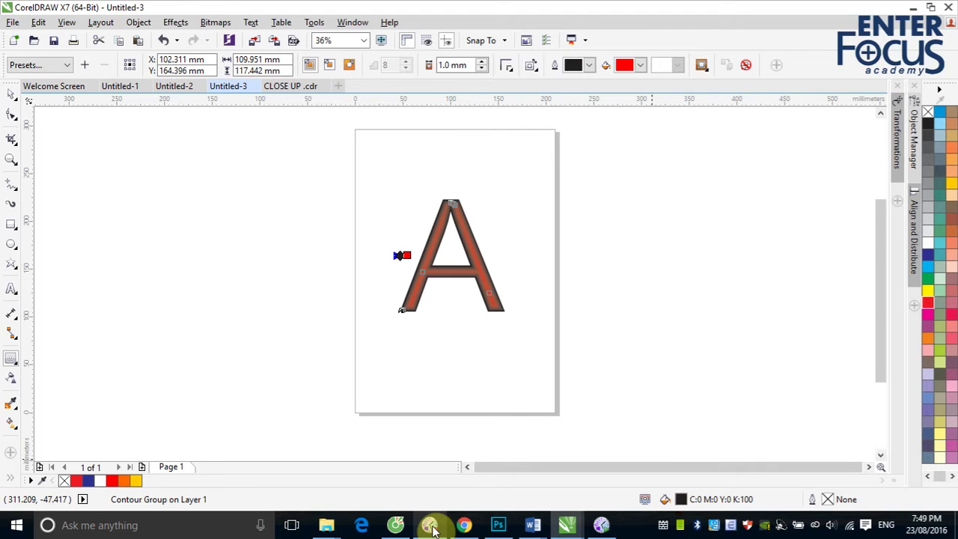
- Decline viewing the exported movie in BB FlashBack Pro 4 Player, and return to the Untitled-3 drawing in CorelDRAW
{"action": "left_click", "coordinate": [431, 529]}
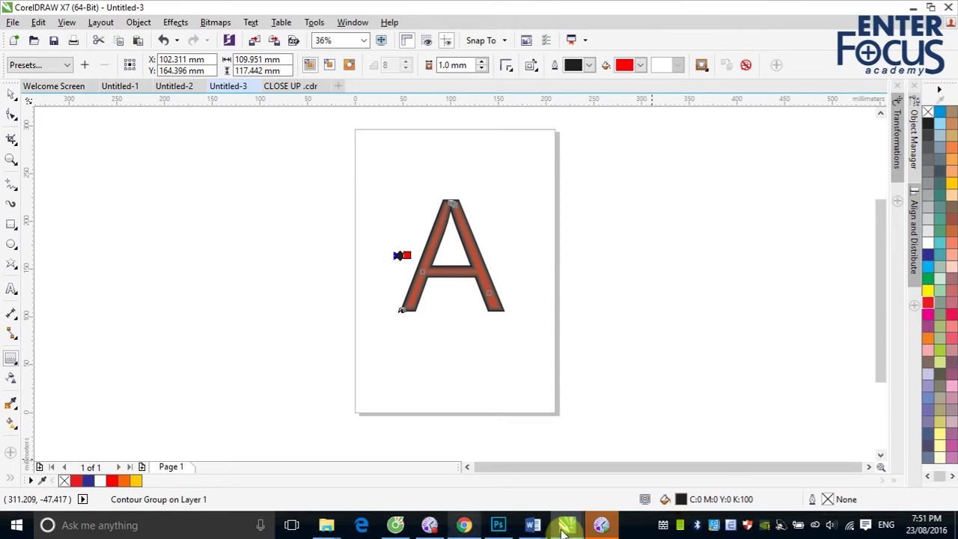
{"action": "left_click", "coordinate": [603, 526]}
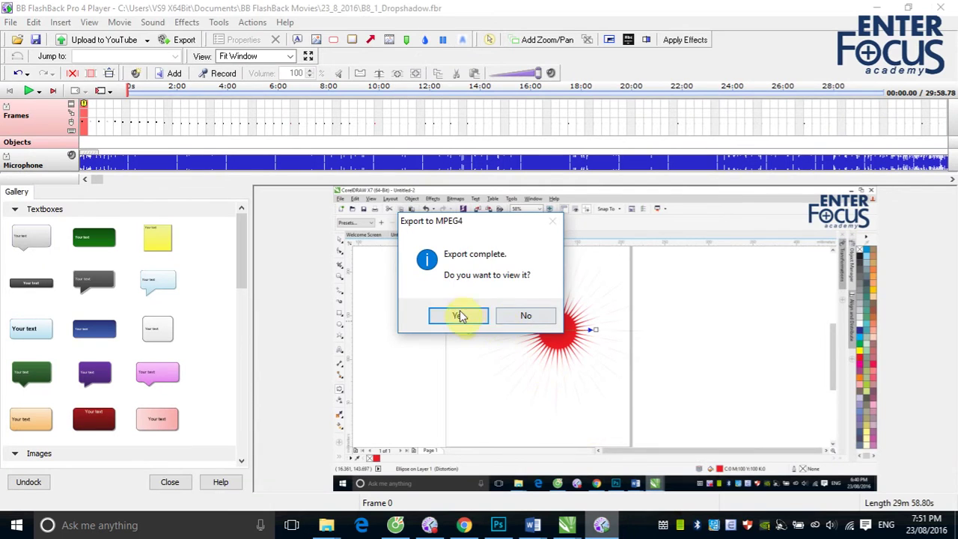
{"action": "left_click", "coordinate": [525, 315]}
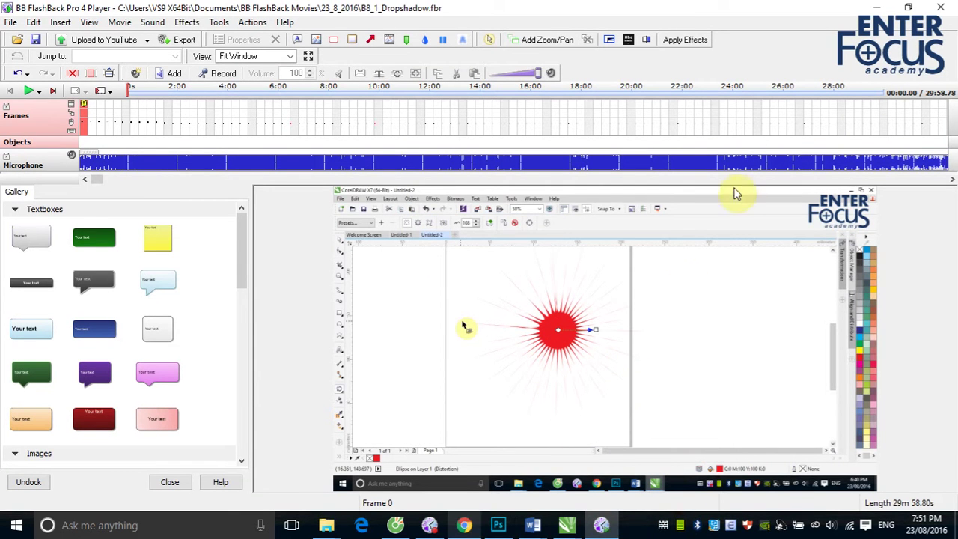
{"action": "mouse_move", "coordinate": [567, 526]}
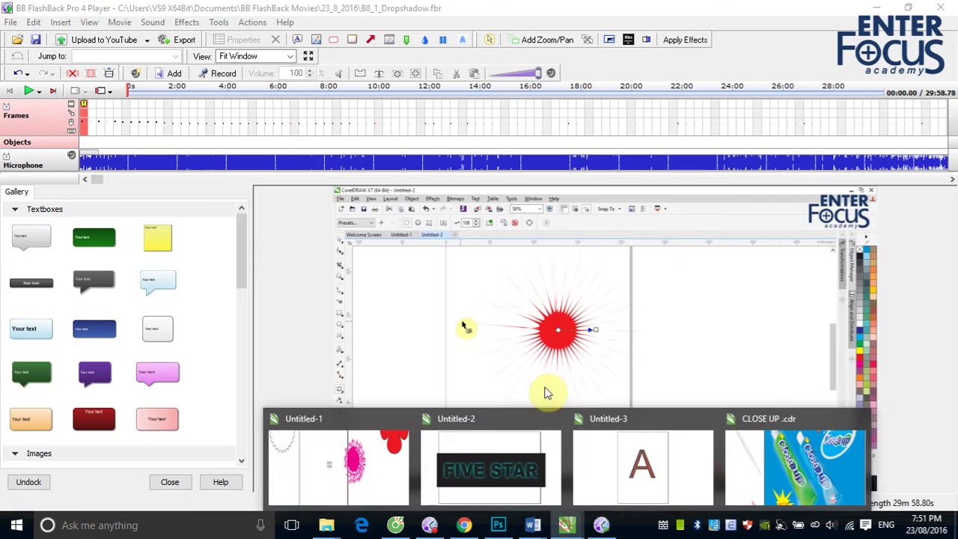
{"action": "left_click", "coordinate": [615, 456]}
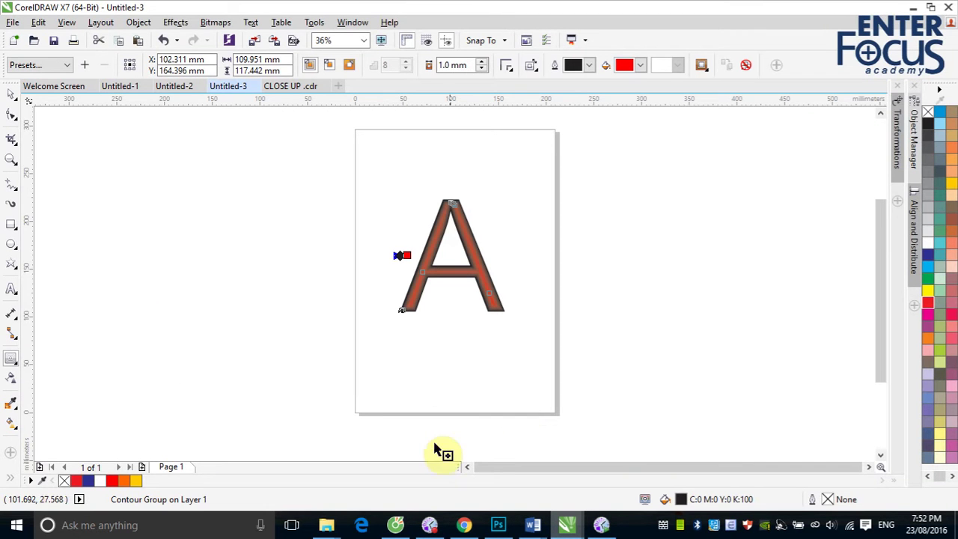
- Clear the contour effect from the letter A and deselect it
{"action": "left_click", "coordinate": [11, 93]}
{"action": "left_click", "coordinate": [337, 162]}
{"action": "left_click_drag", "start_coordinate": [363, 180], "coordinate": [601, 376]}
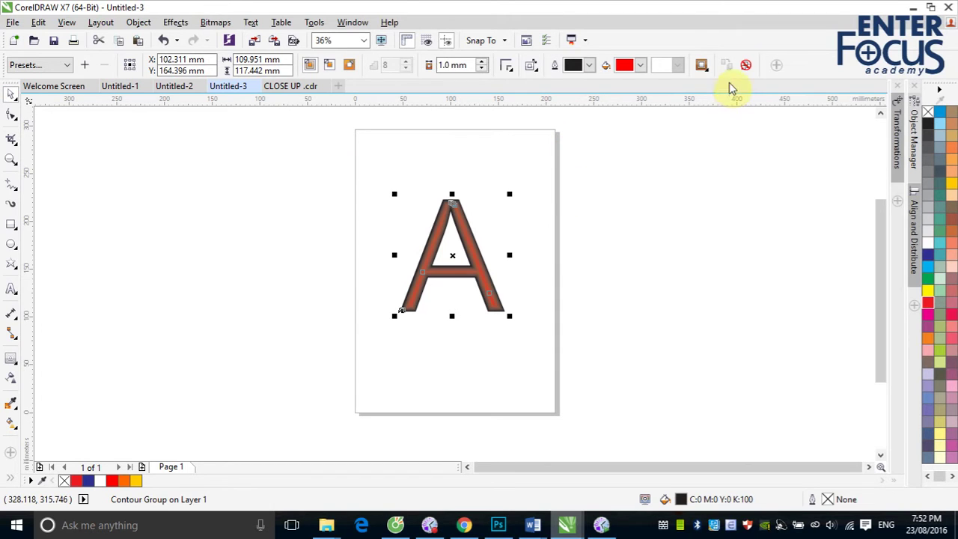
{"action": "left_click", "coordinate": [745, 65]}
{"action": "left_click", "coordinate": [648, 262]}
{"action": "mouse_move", "coordinate": [461, 528]}
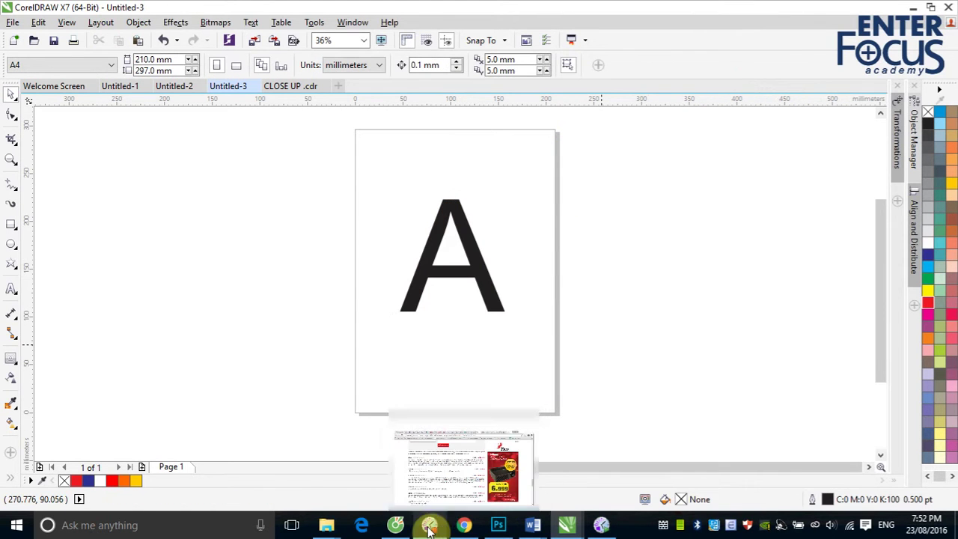
{"action": "left_click", "coordinate": [429, 525]}
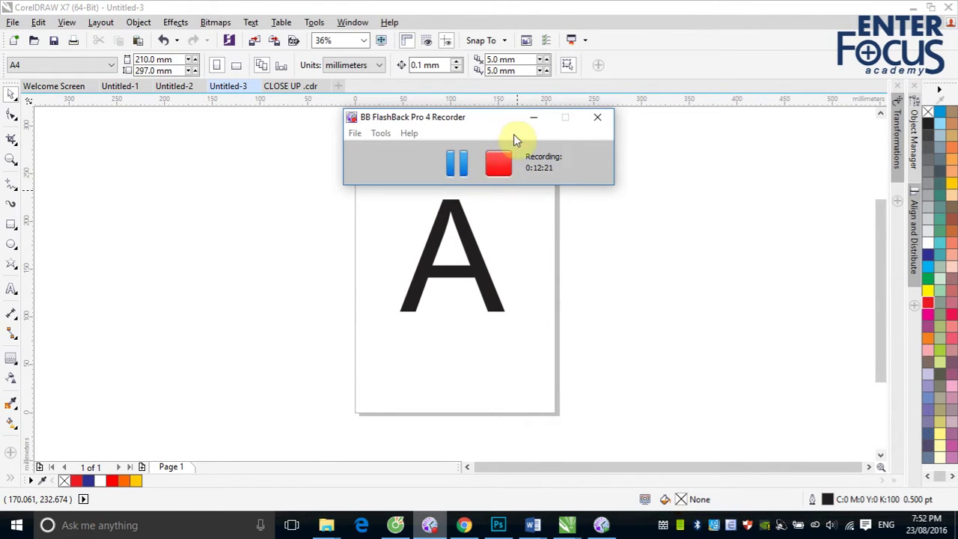
{"action": "left_click", "coordinate": [532, 118]}
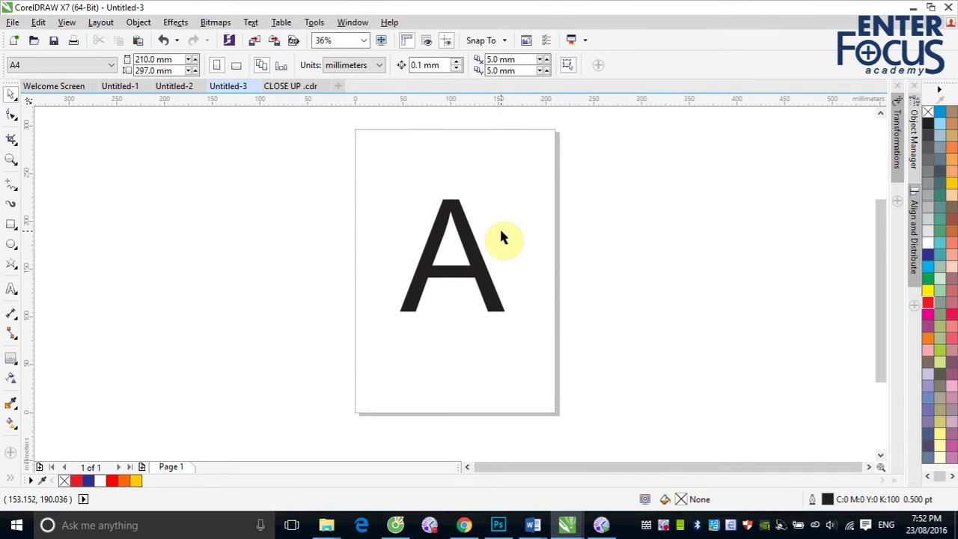
- Apply an inside contour to the letter A and set its fill colour to white
{"action": "left_click", "coordinate": [464, 245]}
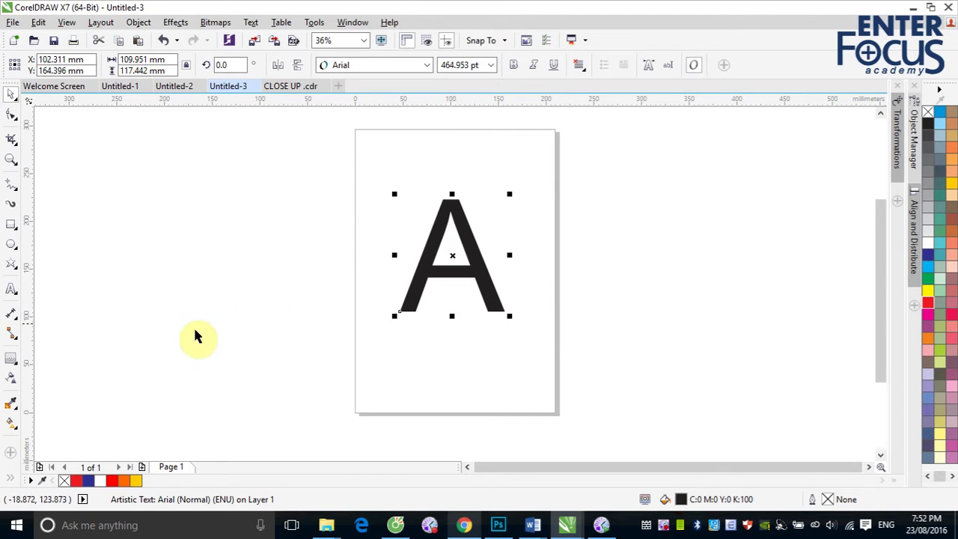
{"action": "left_click", "coordinate": [12, 357]}
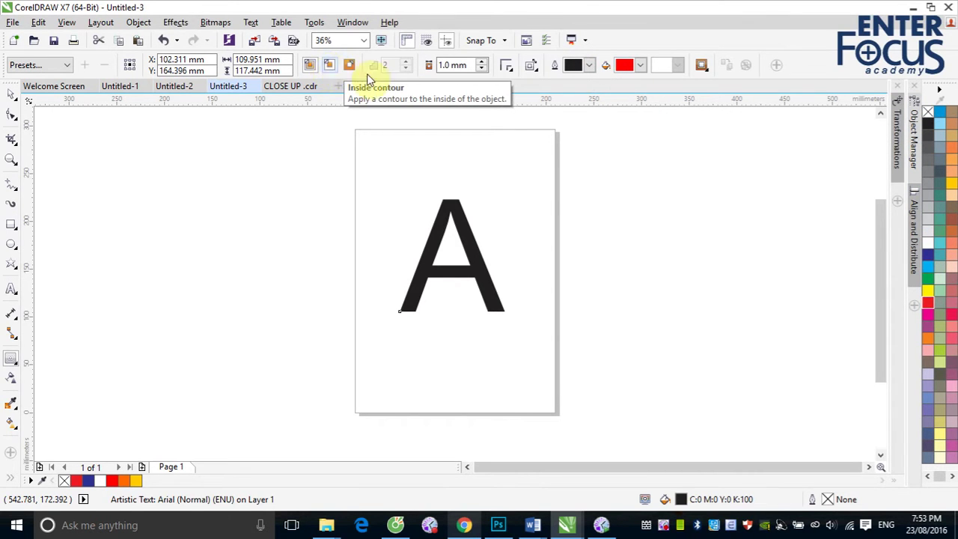
{"action": "left_click", "coordinate": [330, 66]}
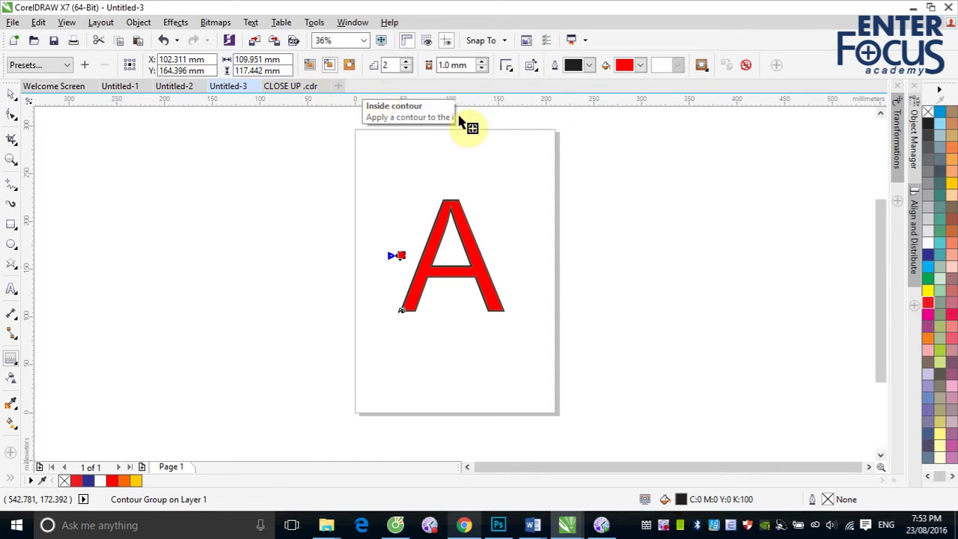
{"action": "left_click", "coordinate": [641, 66]}
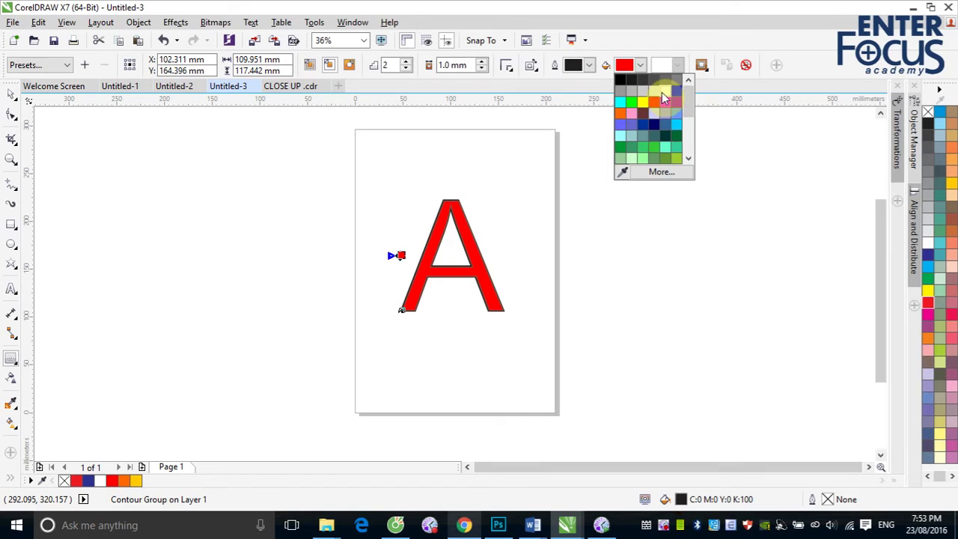
{"action": "left_click", "coordinate": [662, 92]}
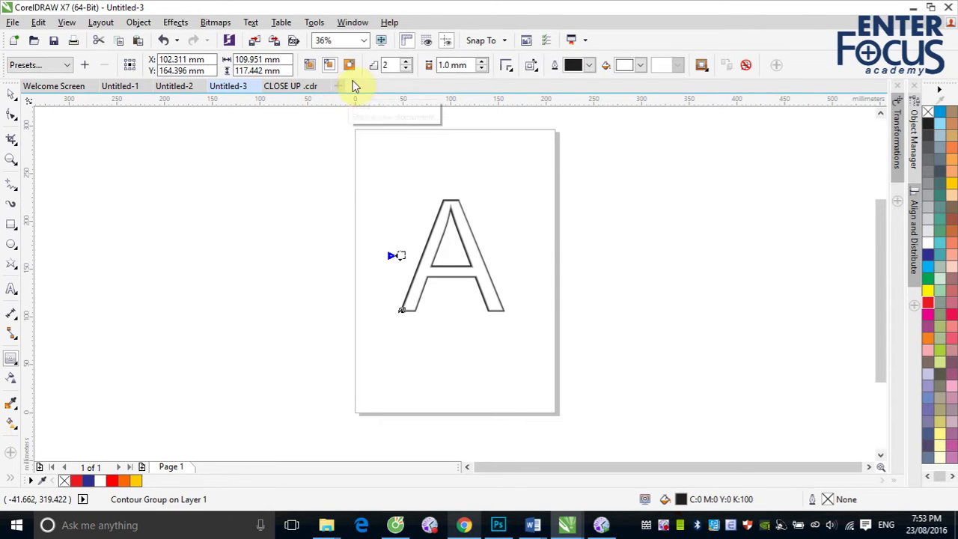
- Increase the number of the letter A's inside contour steps to 6
{"action": "left_click", "coordinate": [406, 62]}
{"action": "left_click", "coordinate": [406, 62]}
{"action": "left_click", "coordinate": [406, 62]}
{"action": "left_click", "coordinate": [407, 63]}
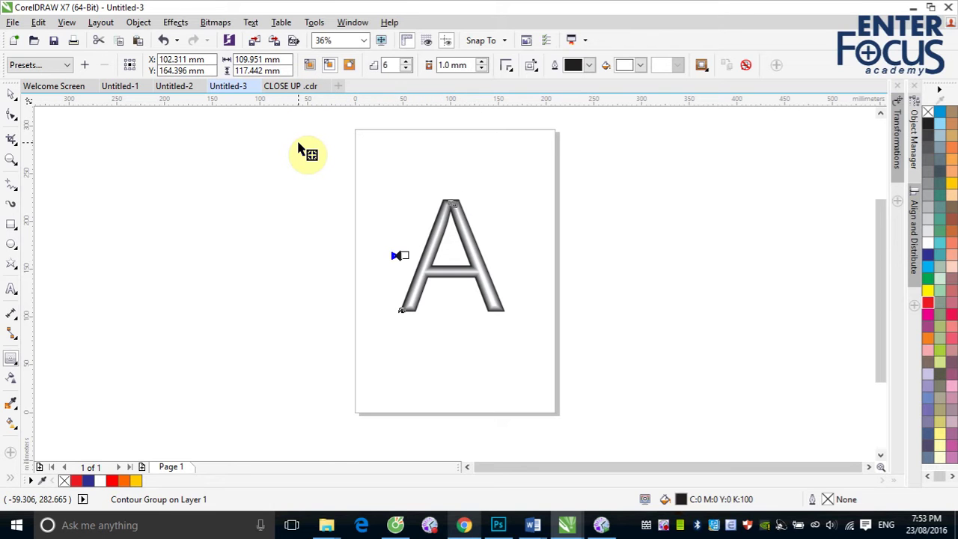
- Set the letter A's contour offset to 0.525 mm and examine the bevelled edge up close
{"action": "double_click", "coordinate": [387, 65]}
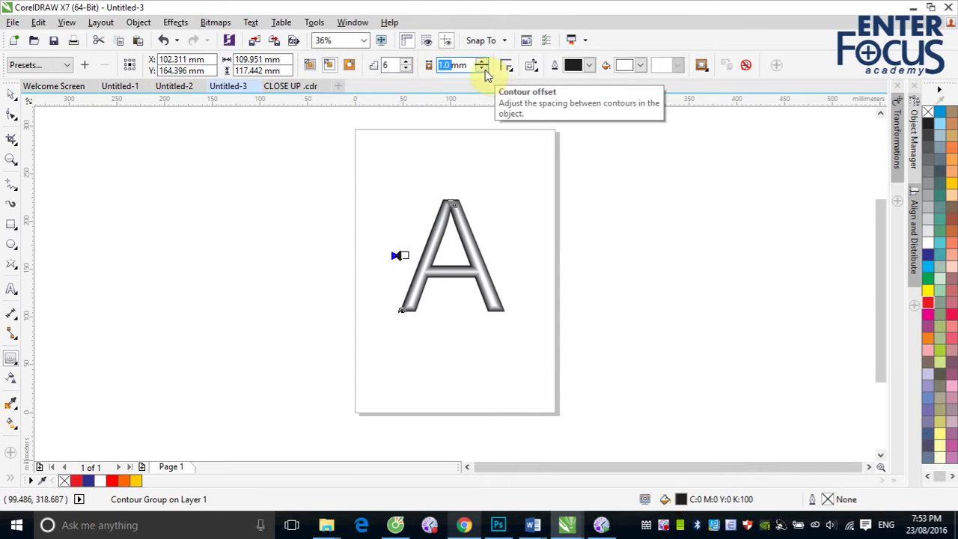
{"action": "left_click", "coordinate": [482, 68]}
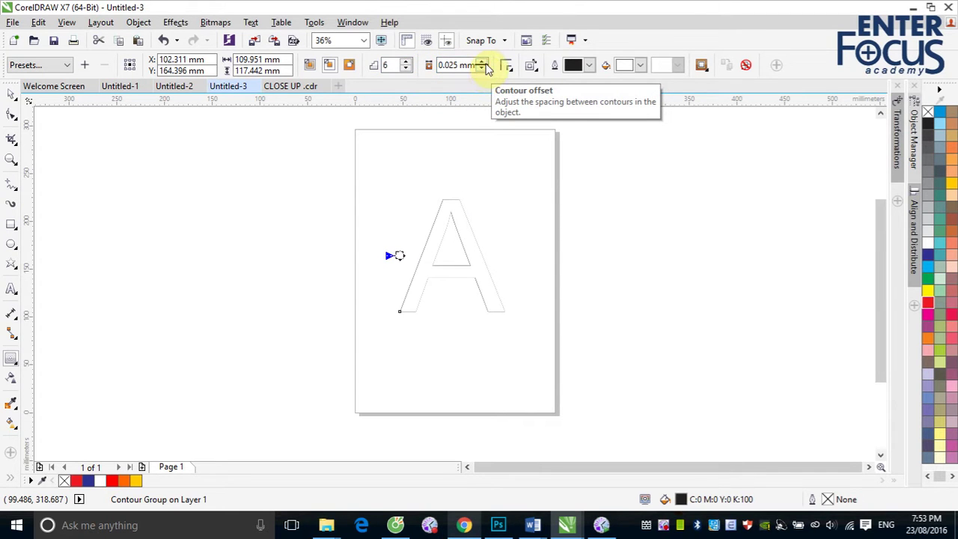
{"action": "left_click", "coordinate": [483, 62]}
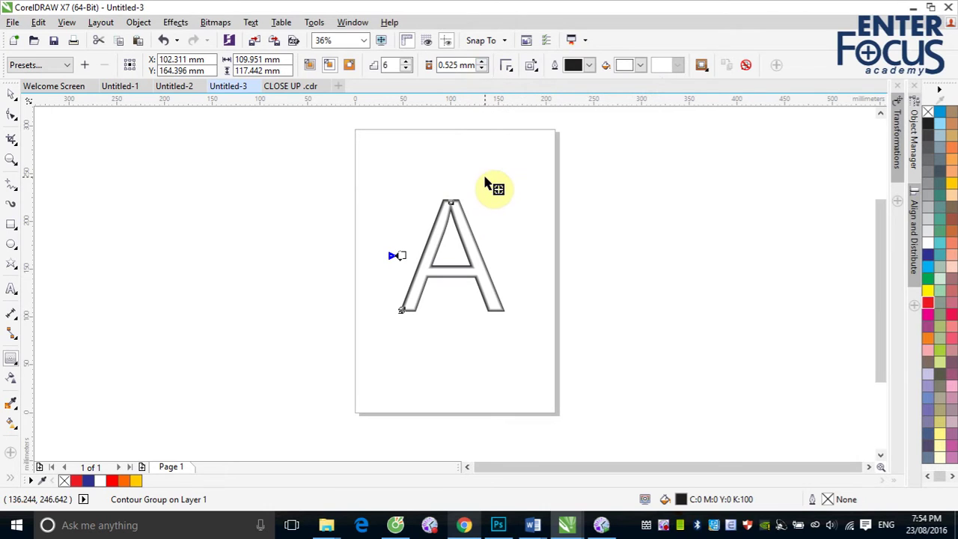
{"action": "key", "text": "z"}
{"action": "left_click_drag", "start_coordinate": [384, 184], "coordinate": [498, 314]}
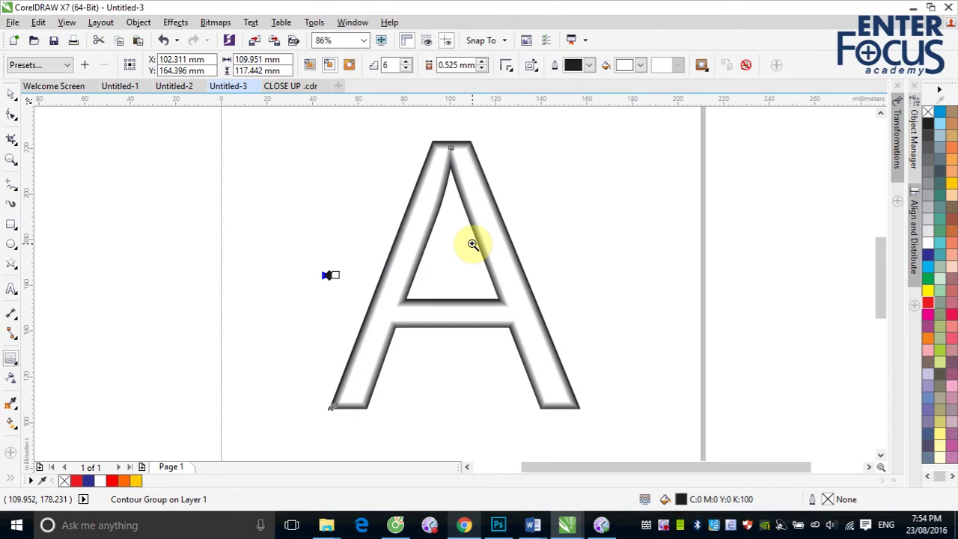
- Draw a five-pointed star about 187 by 177 mm beside the page, fill it yellow and remove its outline
{"action": "left_click", "coordinate": [11, 264]}
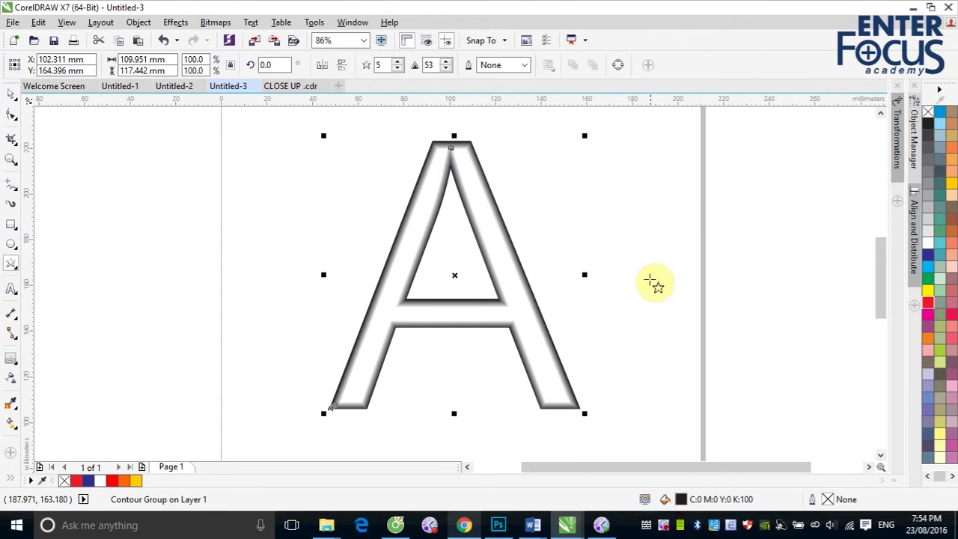
{"action": "scroll", "coordinate": [652, 282], "scroll_direction": "down", "scroll_amount": 3}
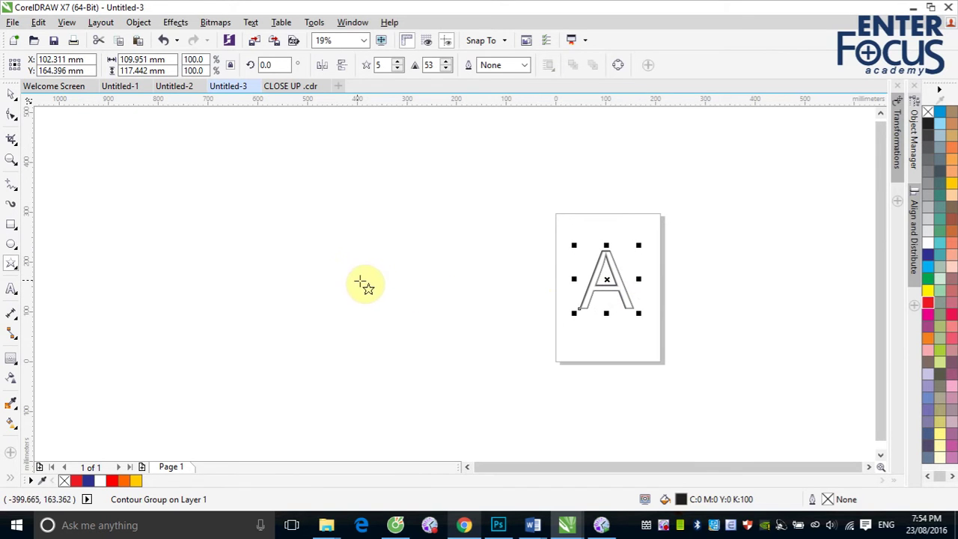
{"action": "left_click_drag", "start_coordinate": [344, 242], "coordinate": [446, 340]}
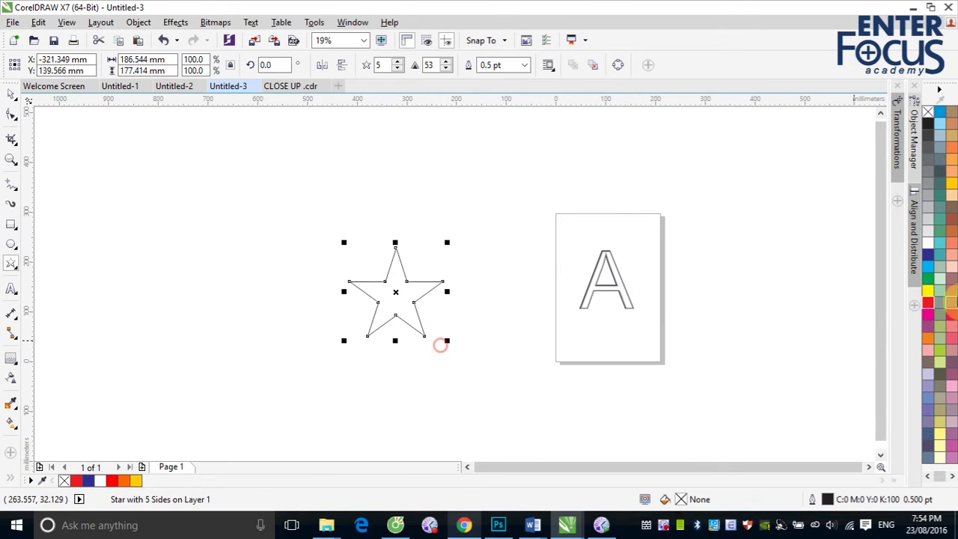
{"action": "left_click", "coordinate": [927, 293]}
{"action": "left_click", "coordinate": [11, 93]}
{"action": "left_click", "coordinate": [242, 167]}
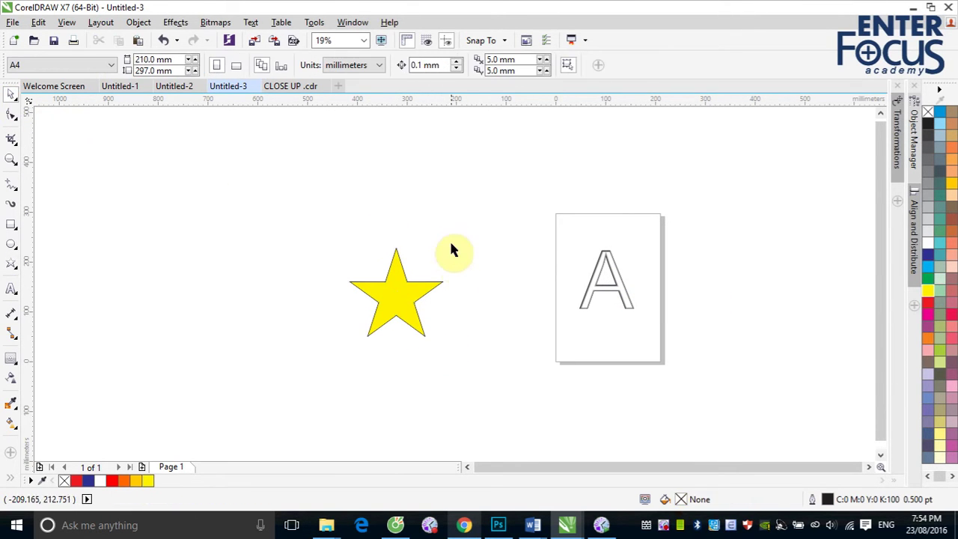
{"action": "left_click", "coordinate": [417, 289]}
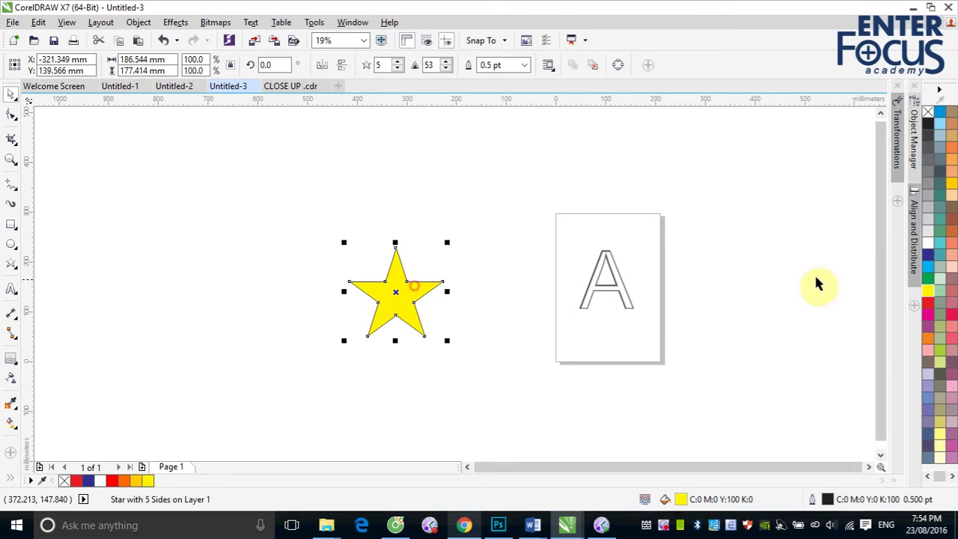
{"action": "right_click", "coordinate": [927, 112]}
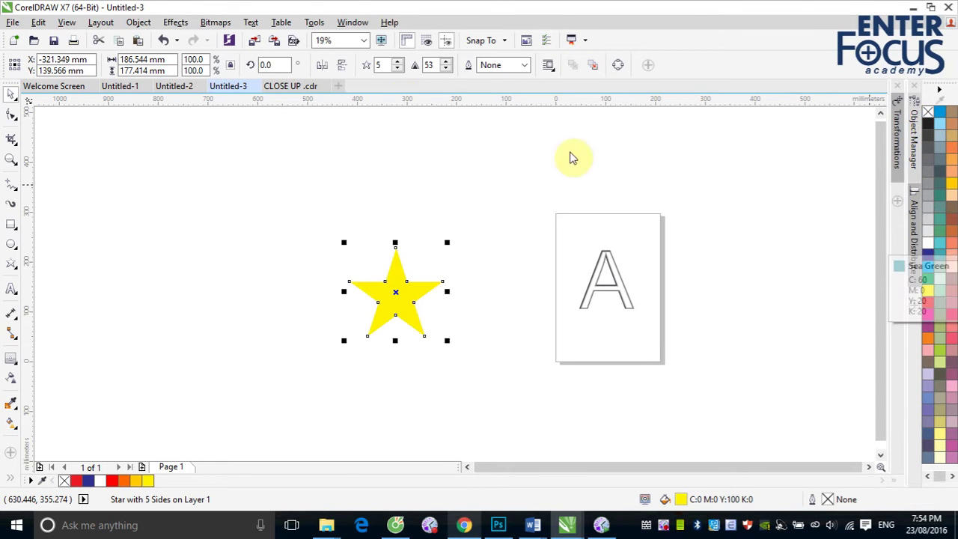
- Apply an inside contour with 13 steps to the yellow star and set its fill colour to red
{"action": "left_click", "coordinate": [11, 358]}
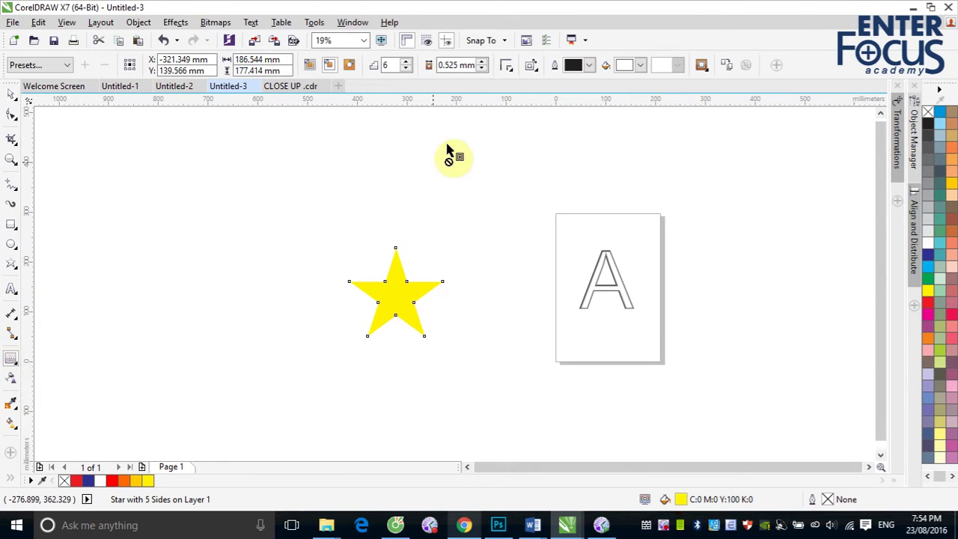
{"action": "left_click", "coordinate": [405, 62]}
{"action": "left_click", "coordinate": [405, 62]}
{"action": "left_click", "coordinate": [405, 62]}
{"action": "left_click", "coordinate": [405, 62]}
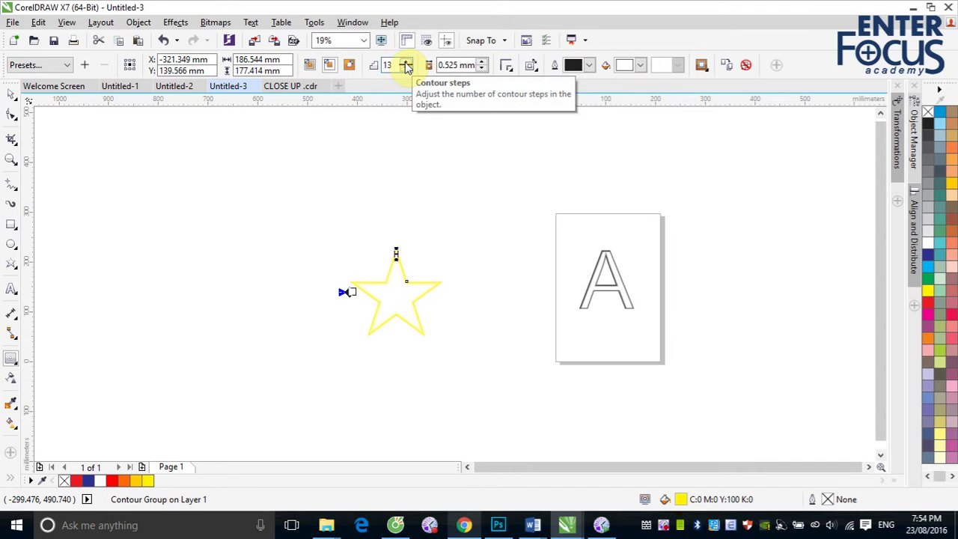
{"action": "left_click", "coordinate": [645, 67]}
{"action": "left_click", "coordinate": [655, 96]}
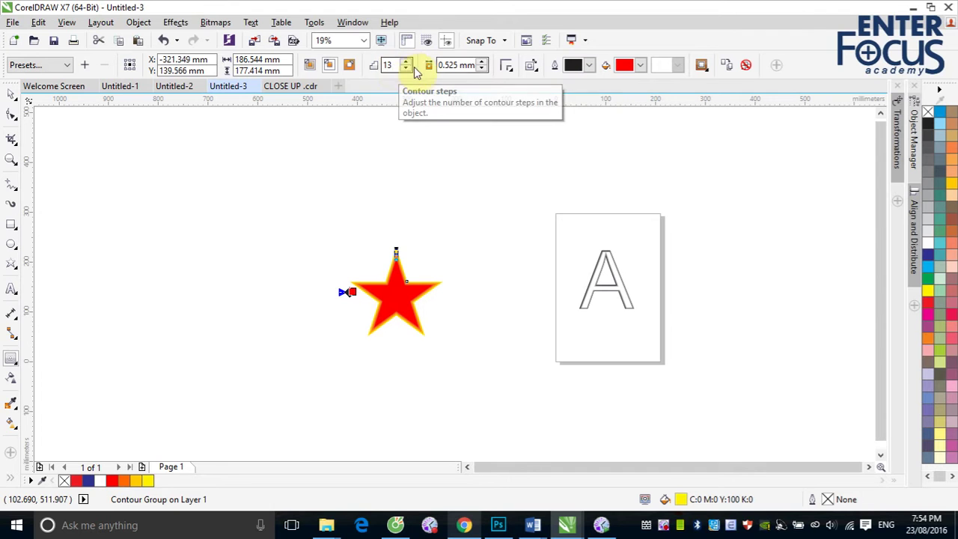
- Switch the star's contour direction to the centre and view the deselected star up close
{"action": "left_click", "coordinate": [311, 66]}
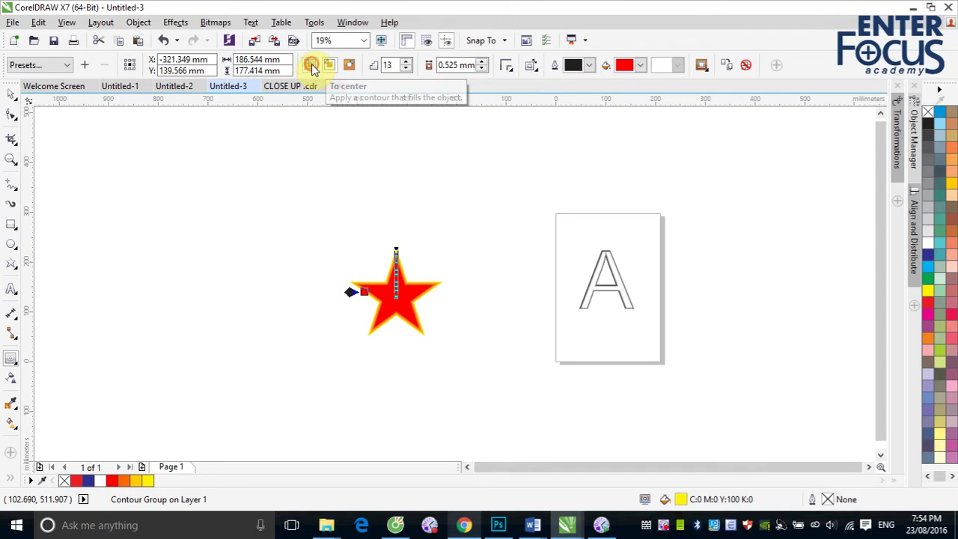
{"action": "left_click", "coordinate": [10, 95]}
{"action": "left_click", "coordinate": [358, 232]}
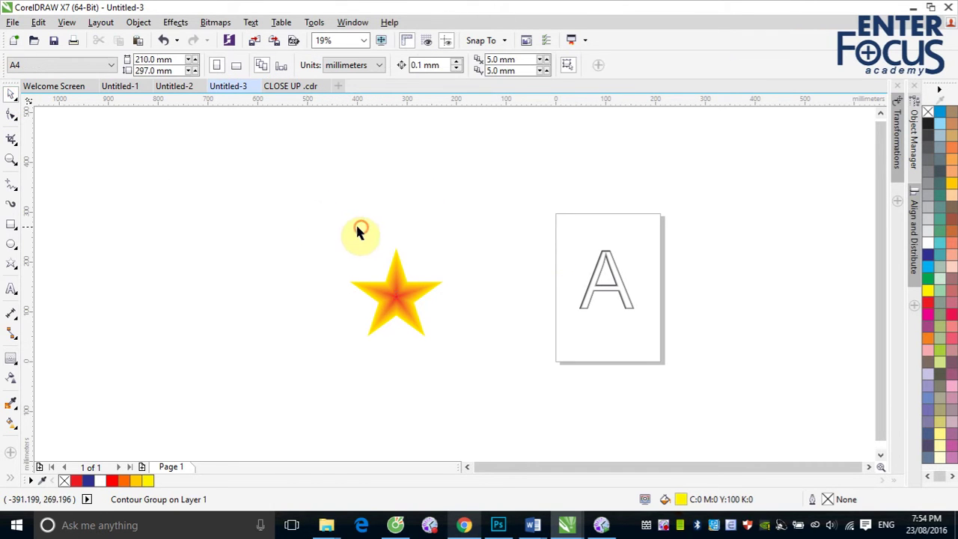
{"action": "left_click", "coordinate": [330, 232]}
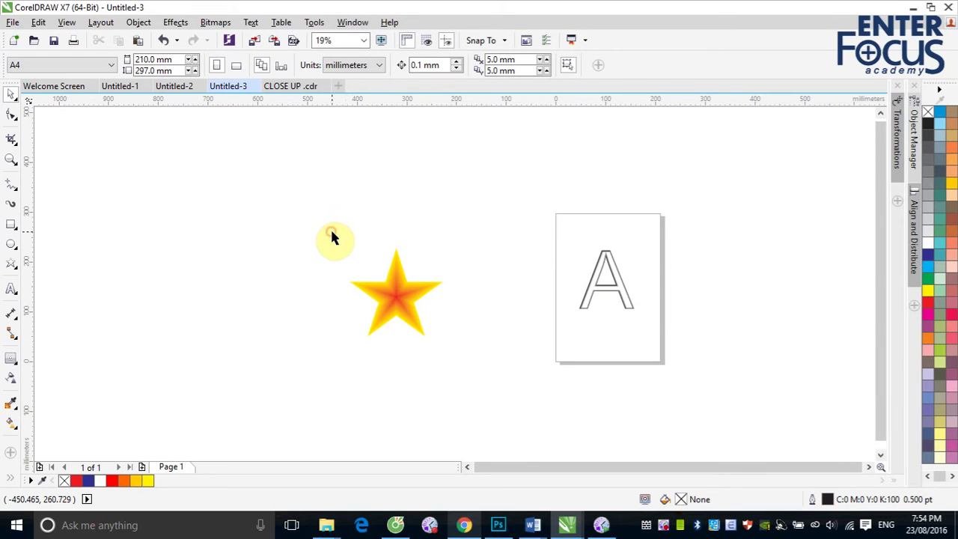
{"action": "key", "text": "z"}
{"action": "left_click_drag", "start_coordinate": [332, 231], "coordinate": [468, 364]}
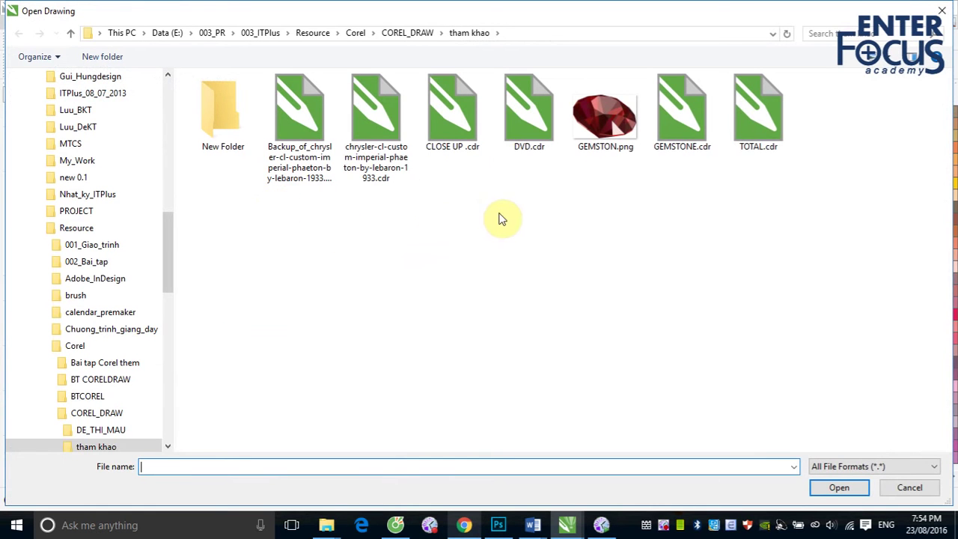
- Open the drawing DVD.cdr from the tham khao folder
{"action": "left_click", "coordinate": [528, 112]}
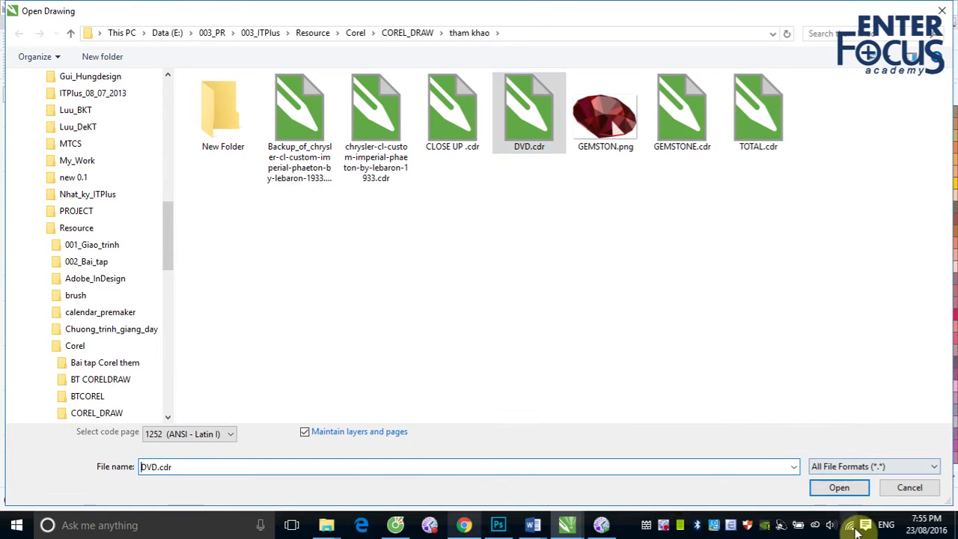
{"action": "left_click", "coordinate": [841, 488]}
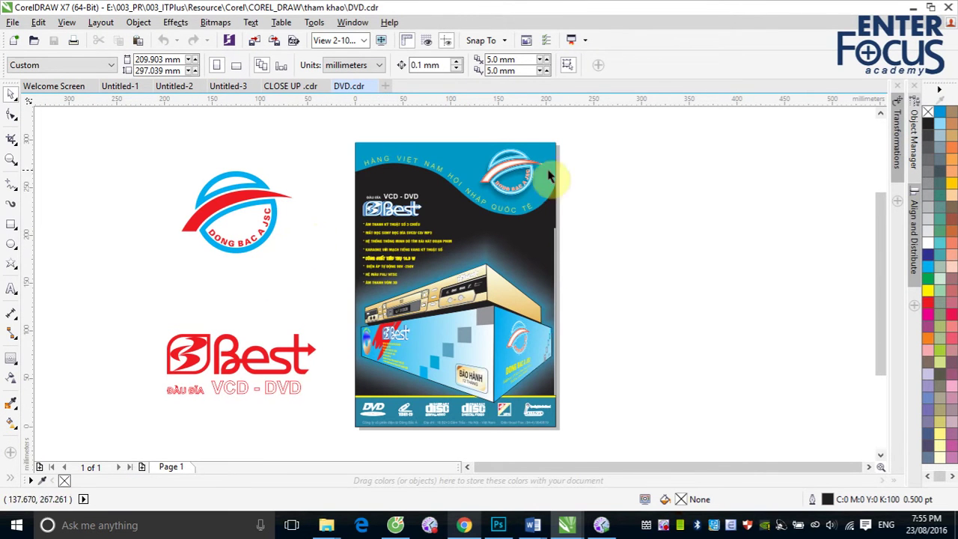
{"action": "left_click", "coordinate": [627, 196]}
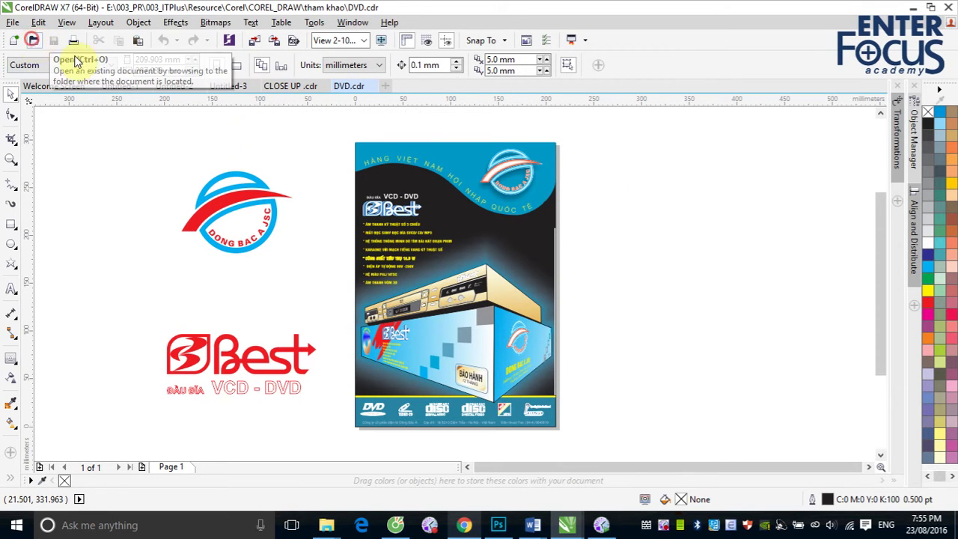
- Open the drawing DAU DVD.cdr from the DVD folder inside the Corel folder
{"action": "left_click", "coordinate": [34, 39]}
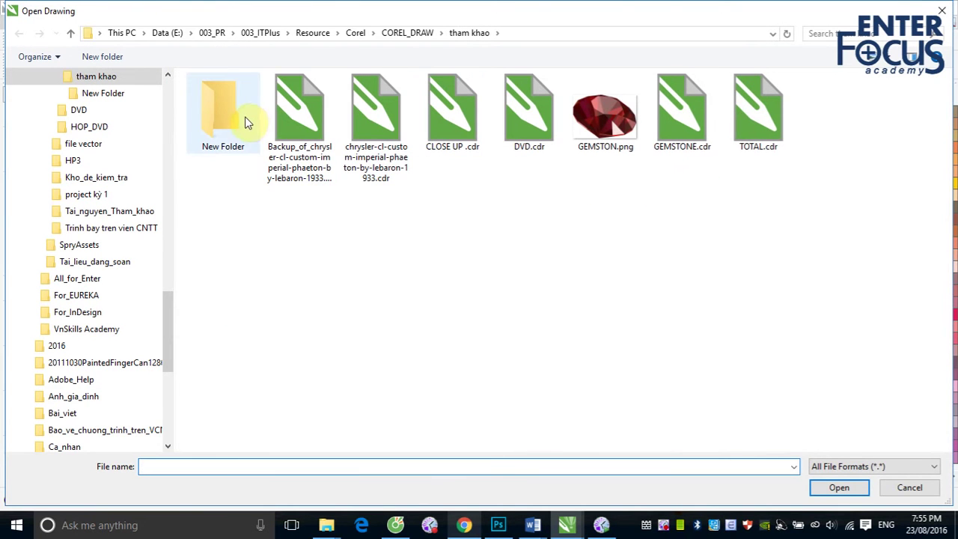
{"action": "left_click", "coordinate": [223, 121]}
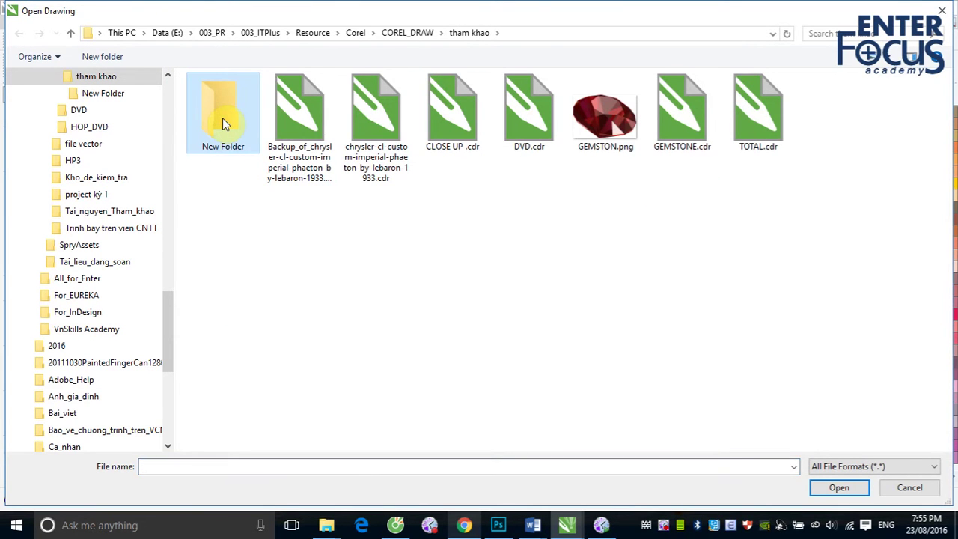
{"action": "double_click", "coordinate": [222, 121]}
{"action": "key", "text": "BackSpace"}
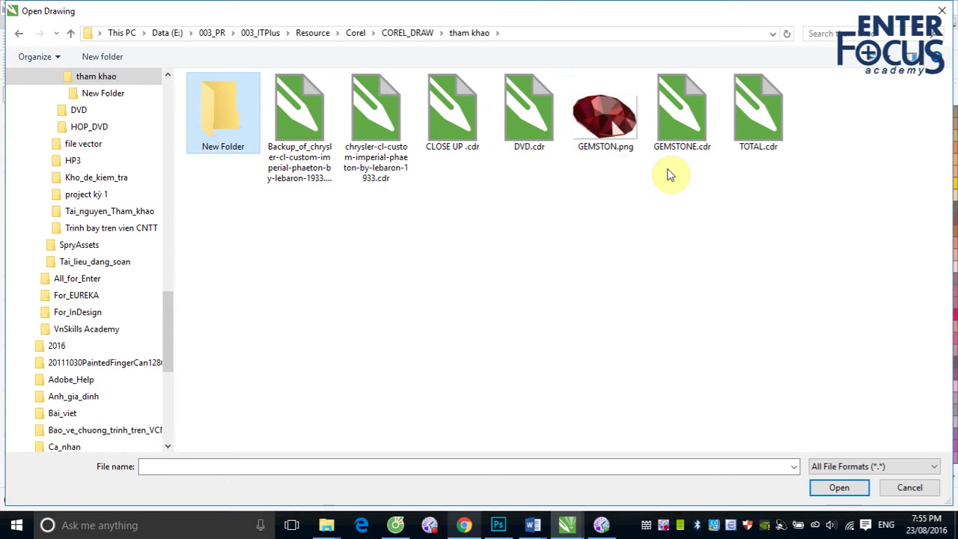
{"action": "key", "text": "BackSpace"}
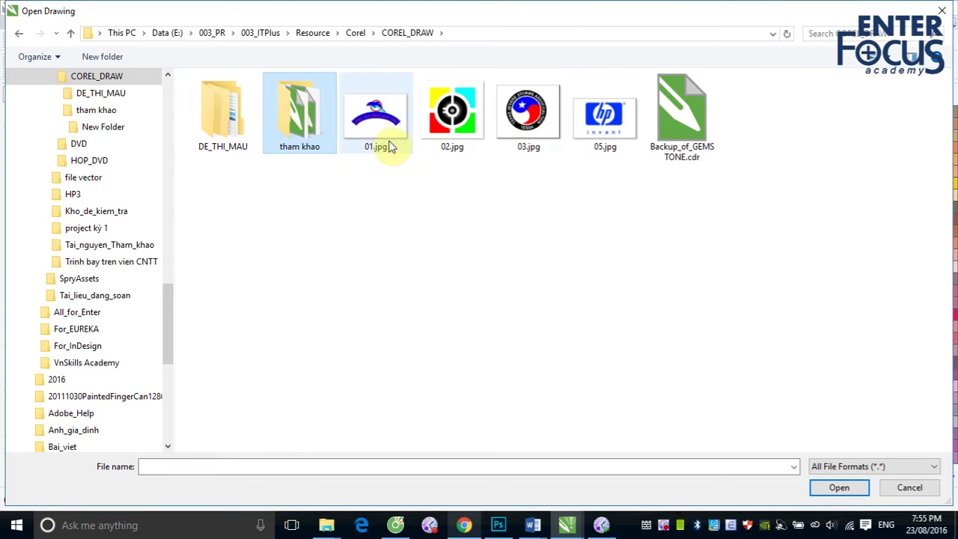
{"action": "key", "text": "BackSpace"}
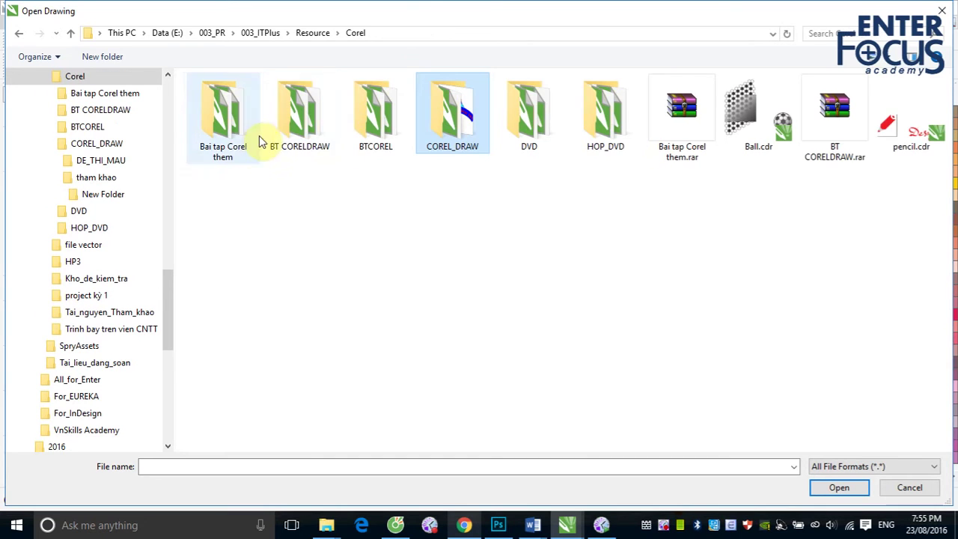
{"action": "left_click", "coordinate": [533, 128]}
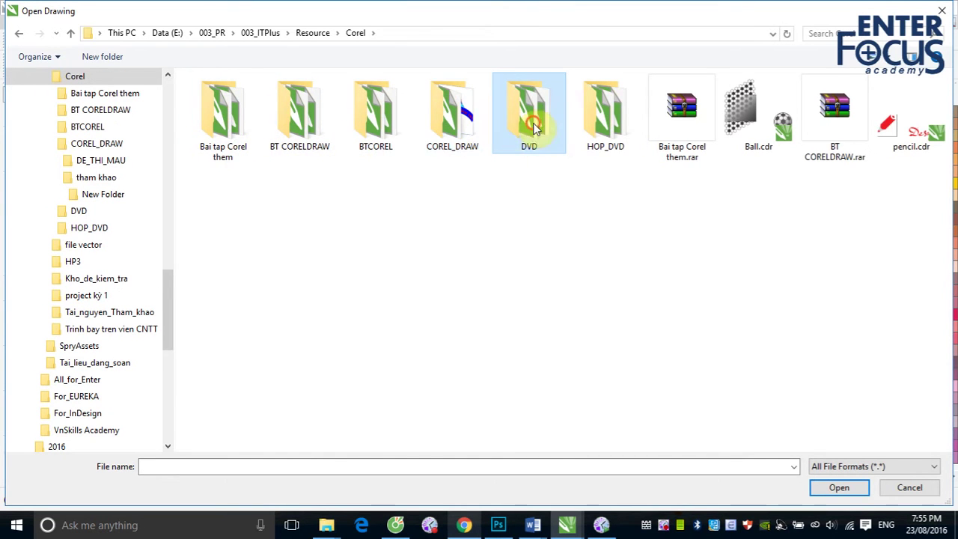
{"action": "double_click", "coordinate": [532, 129]}
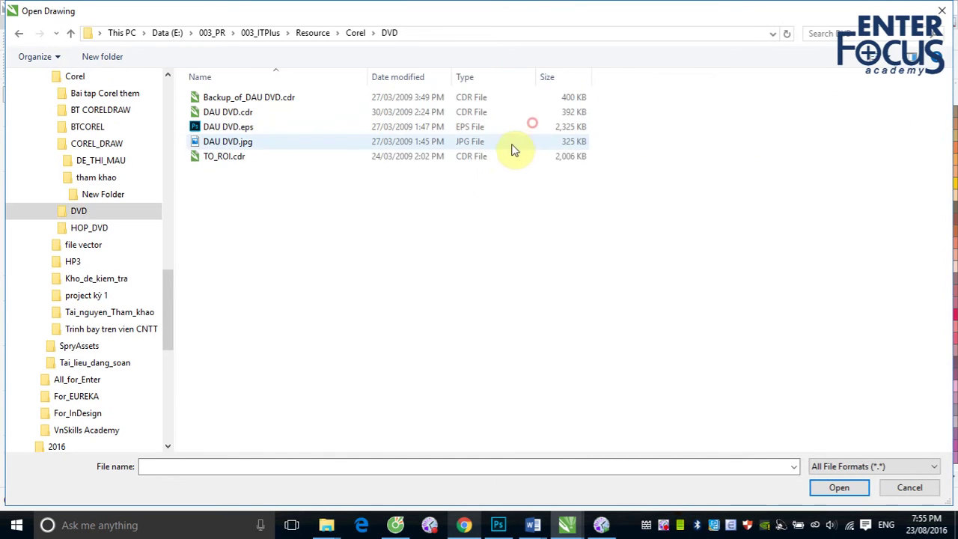
{"action": "left_click", "coordinate": [242, 116]}
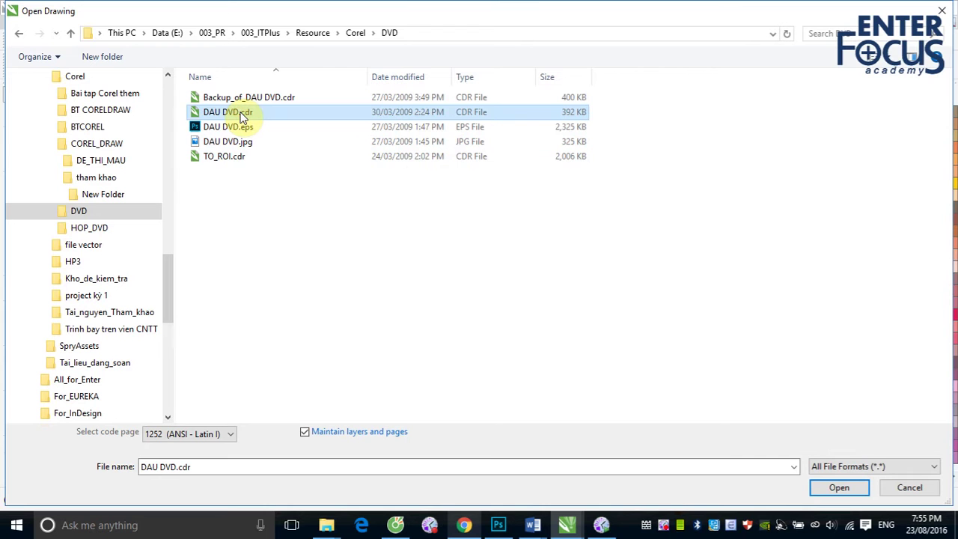
{"action": "double_click", "coordinate": [199, 114]}
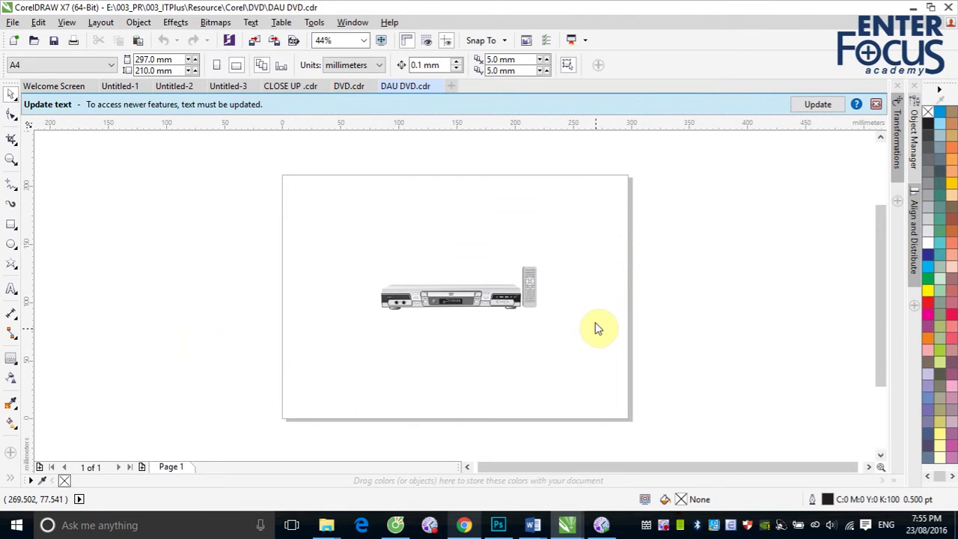
- Draw a rectangle about 3.1 by 1.3 mm just below the player's STOP button
{"action": "key", "text": "z"}
{"action": "left_click_drag", "start_coordinate": [381, 264], "coordinate": [550, 338]}
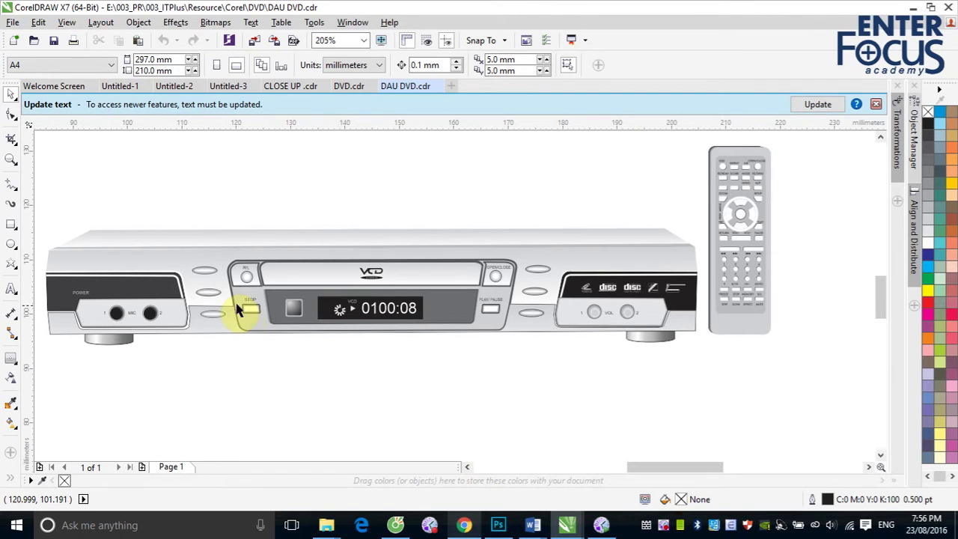
{"action": "left_click", "coordinate": [298, 378]}
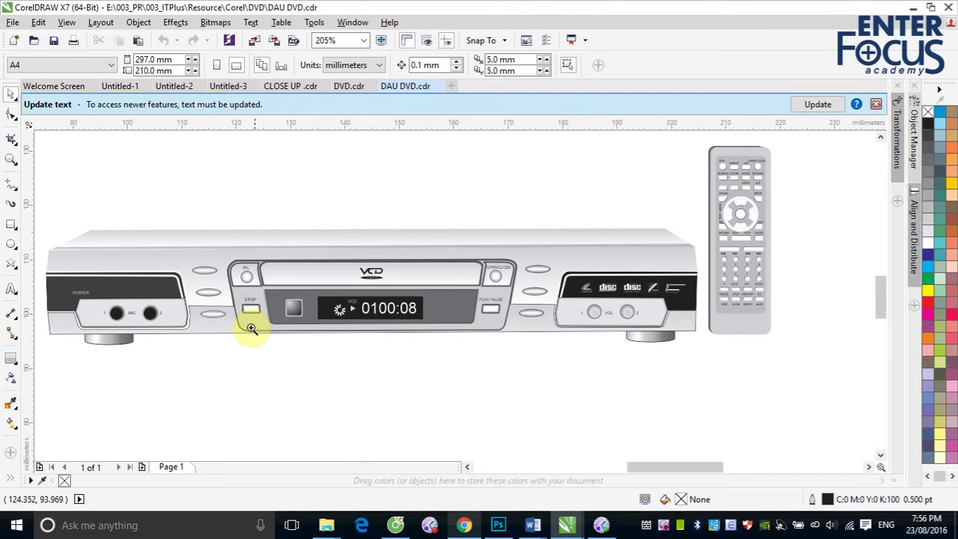
{"action": "key", "text": "z"}
{"action": "left_click_drag", "start_coordinate": [228, 297], "coordinate": [301, 329]}
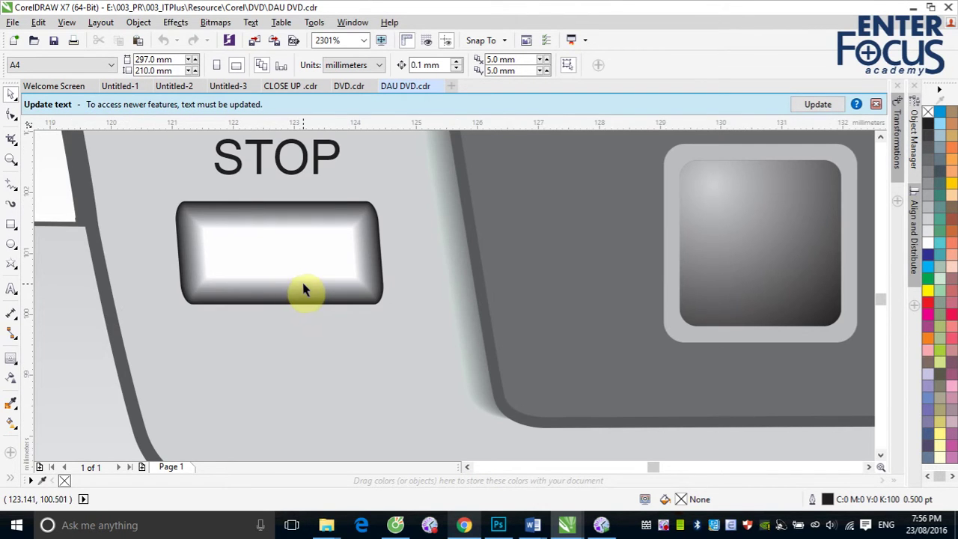
{"action": "left_click", "coordinate": [11, 223]}
{"action": "left_click_drag", "start_coordinate": [193, 355], "coordinate": [381, 432]}
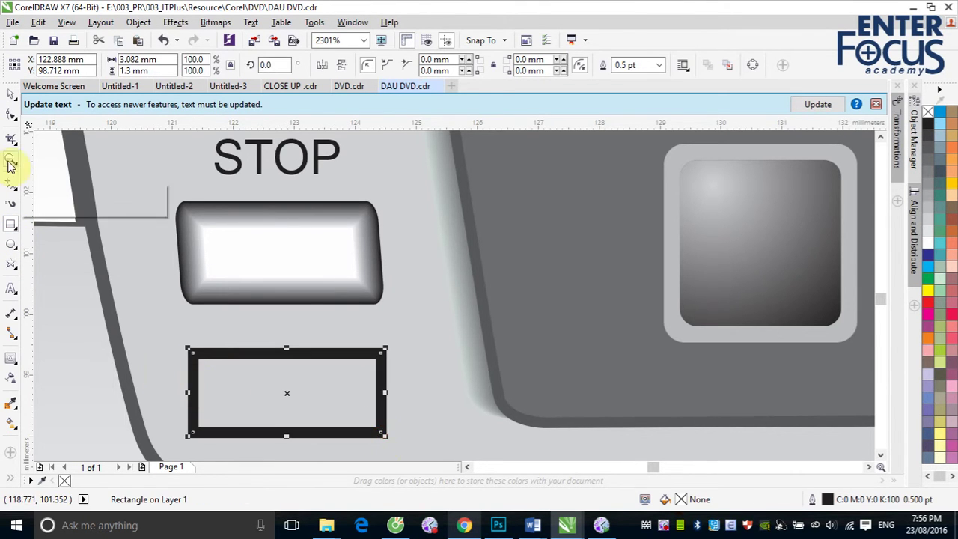
- Fill the new rectangle with black and remove its outline
{"action": "left_click", "coordinate": [11, 93]}
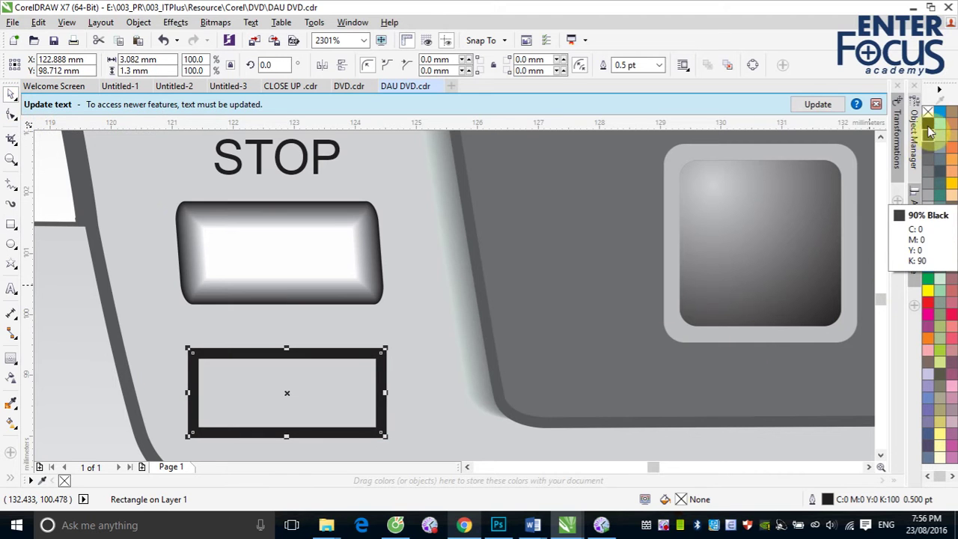
{"action": "left_click", "coordinate": [928, 121]}
{"action": "right_click", "coordinate": [927, 114]}
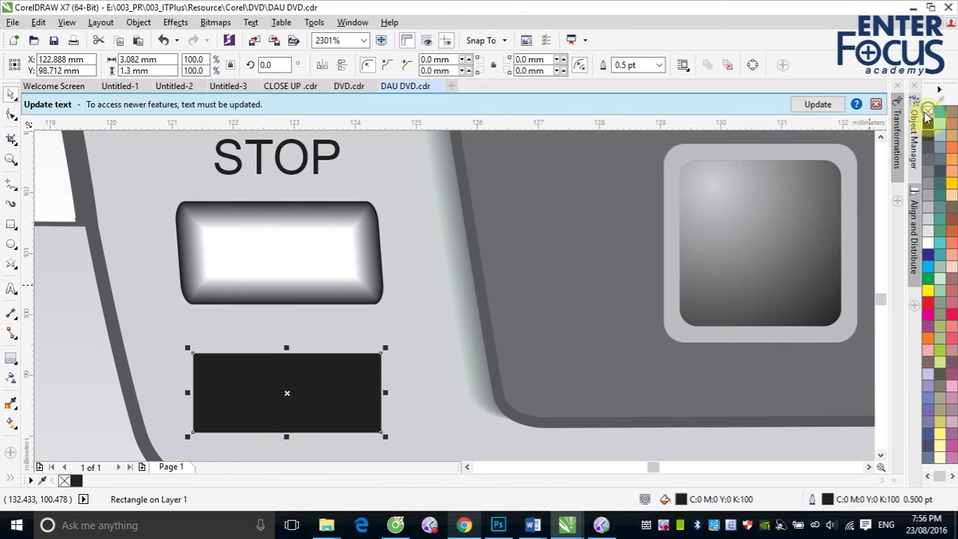
- Round the black rectangle's corners to 0.15 mm and skew its top edge slightly to the left to match the STOP button
{"action": "left_click", "coordinate": [11, 113]}
{"action": "left_click_drag", "start_coordinate": [194, 361], "coordinate": [193, 387]}
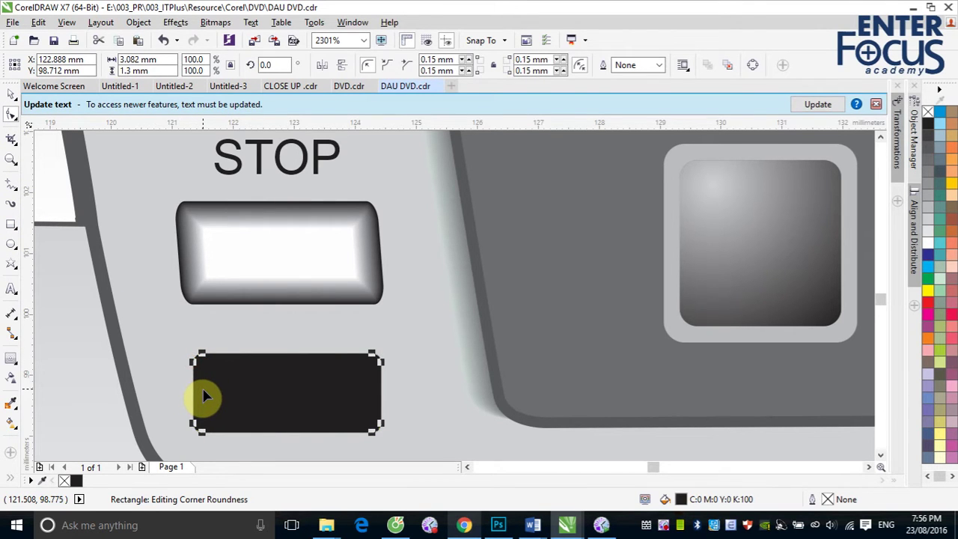
{"action": "left_click", "coordinate": [11, 94]}
{"action": "left_click", "coordinate": [276, 387]}
{"action": "left_click", "coordinate": [308, 364]}
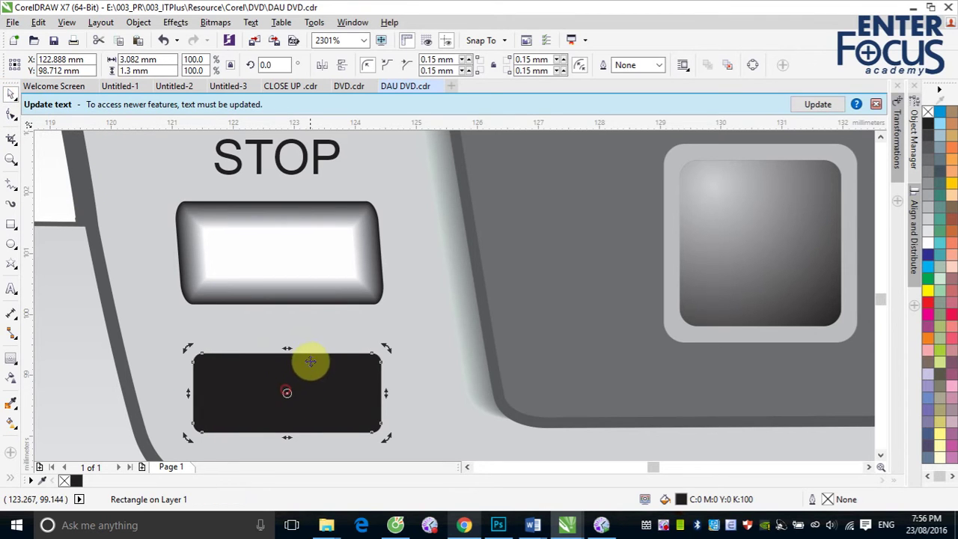
{"action": "left_click_drag", "start_coordinate": [287, 347], "coordinate": [279, 343]}
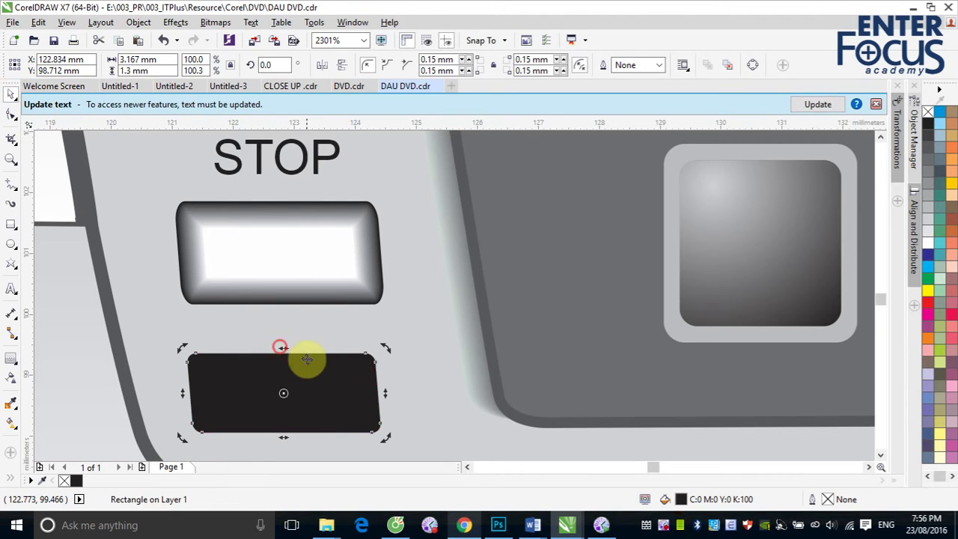
- Apply a contour with a white fill colour to the skewed rectangle and set its direction to inside
{"action": "left_click", "coordinate": [11, 358]}
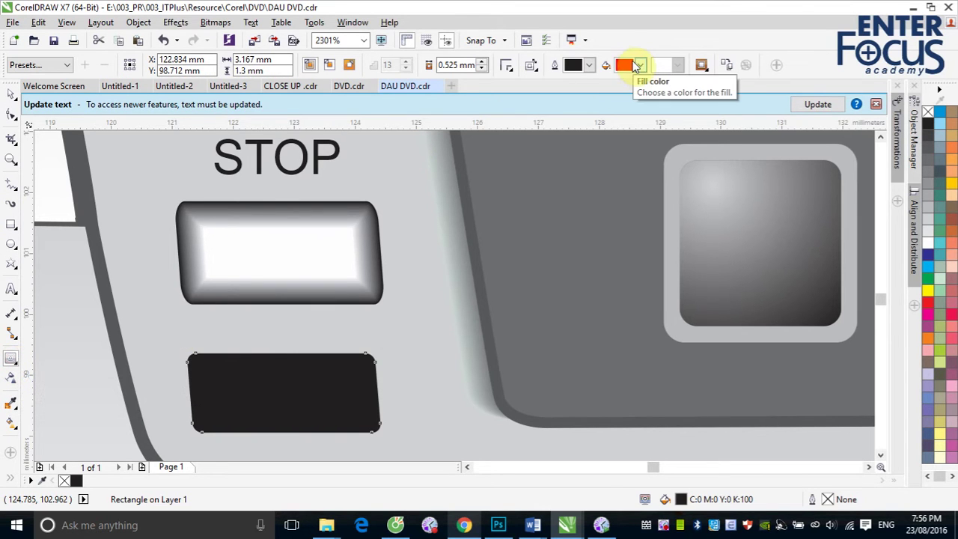
{"action": "left_click", "coordinate": [640, 65]}
{"action": "left_click_drag", "start_coordinate": [691, 104], "coordinate": [690, 93]}
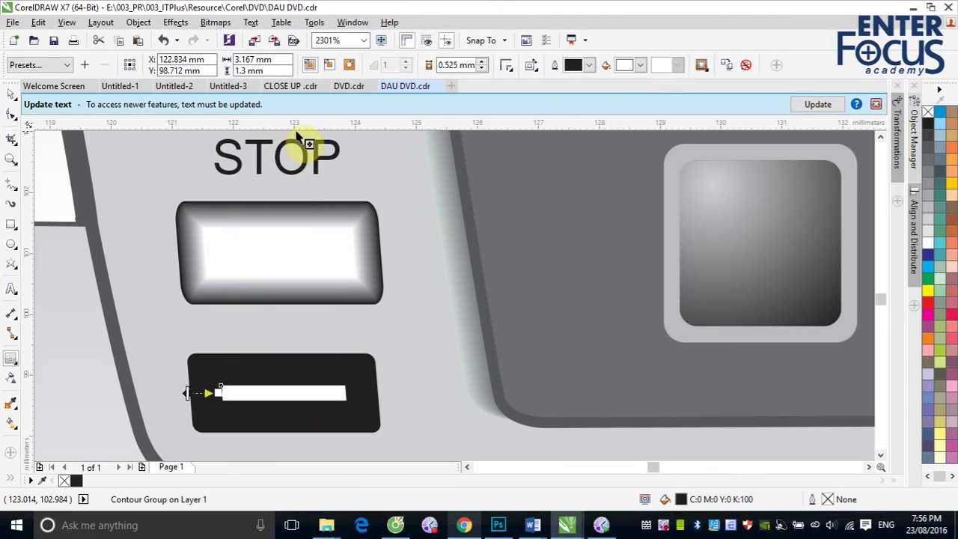
{"action": "left_click", "coordinate": [330, 66]}
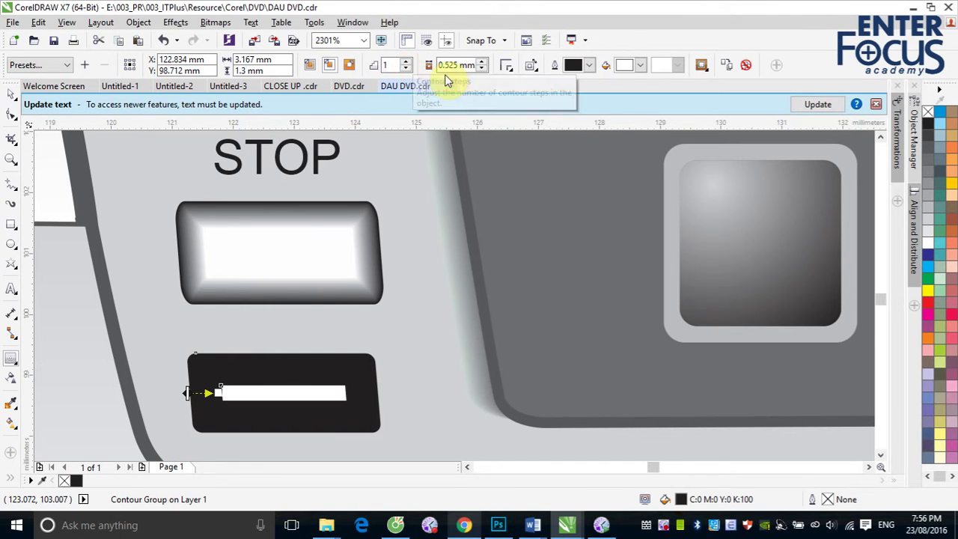
- Set the rectangle's contour offset to 0.025 mm and the number of contour steps to 10
{"action": "left_click", "coordinate": [481, 70]}
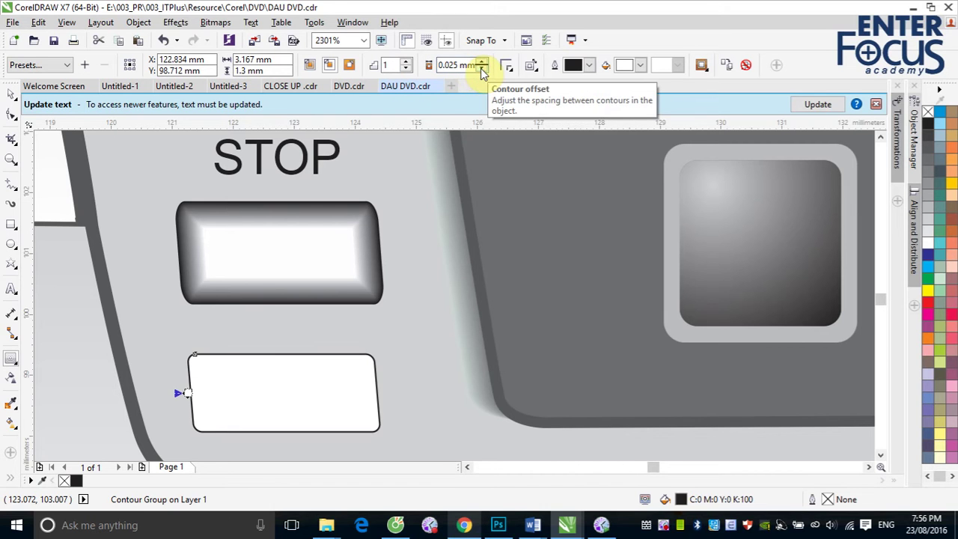
{"action": "left_click", "coordinate": [408, 63]}
{"action": "left_click", "coordinate": [408, 63]}
{"action": "left_click", "coordinate": [407, 63]}
{"action": "left_click", "coordinate": [408, 63]}
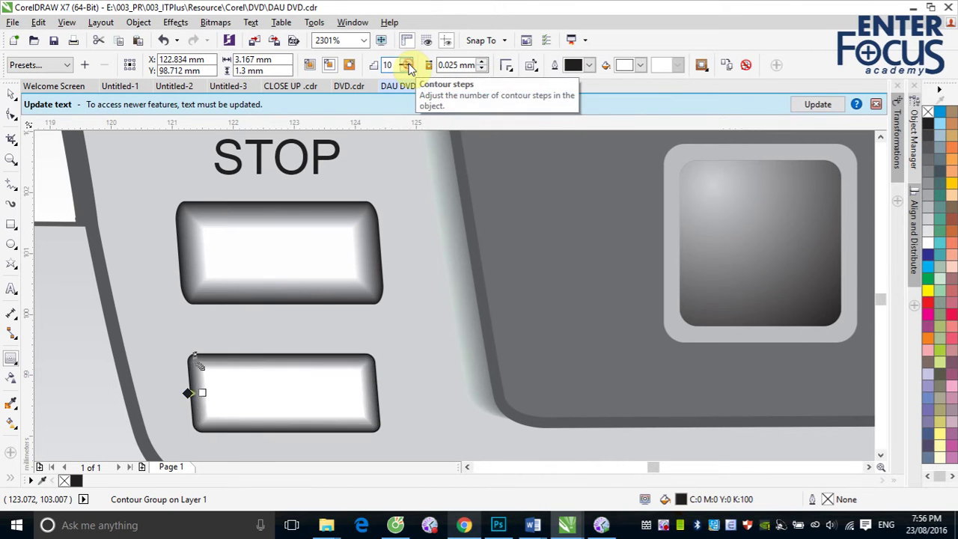